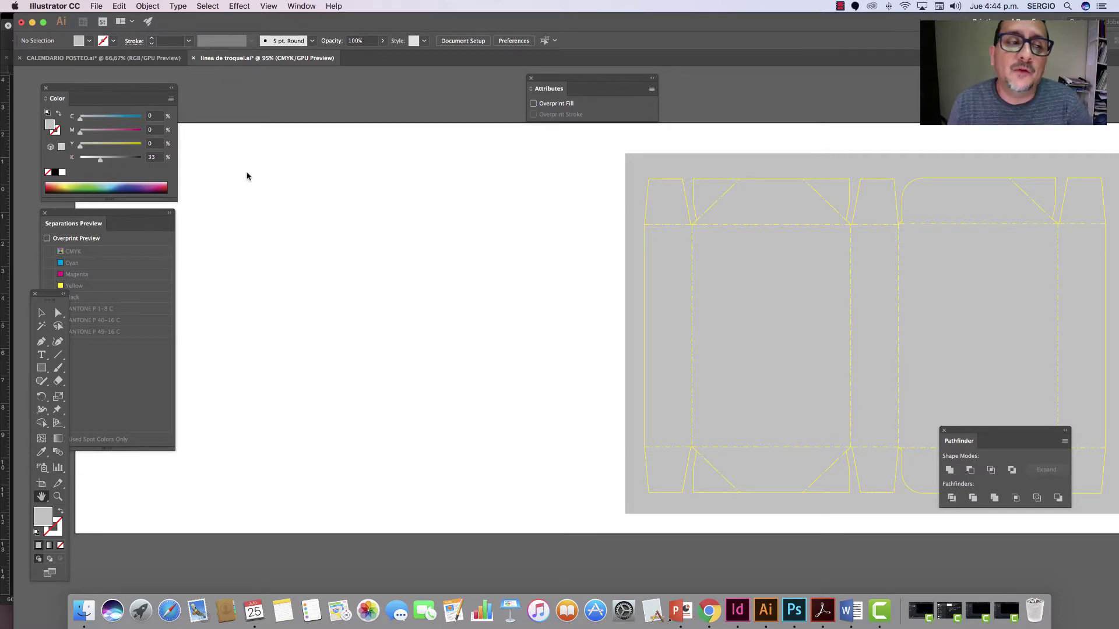
Select the yellow box die-line group and lock it in place
drag(52, 299, 242, 143)
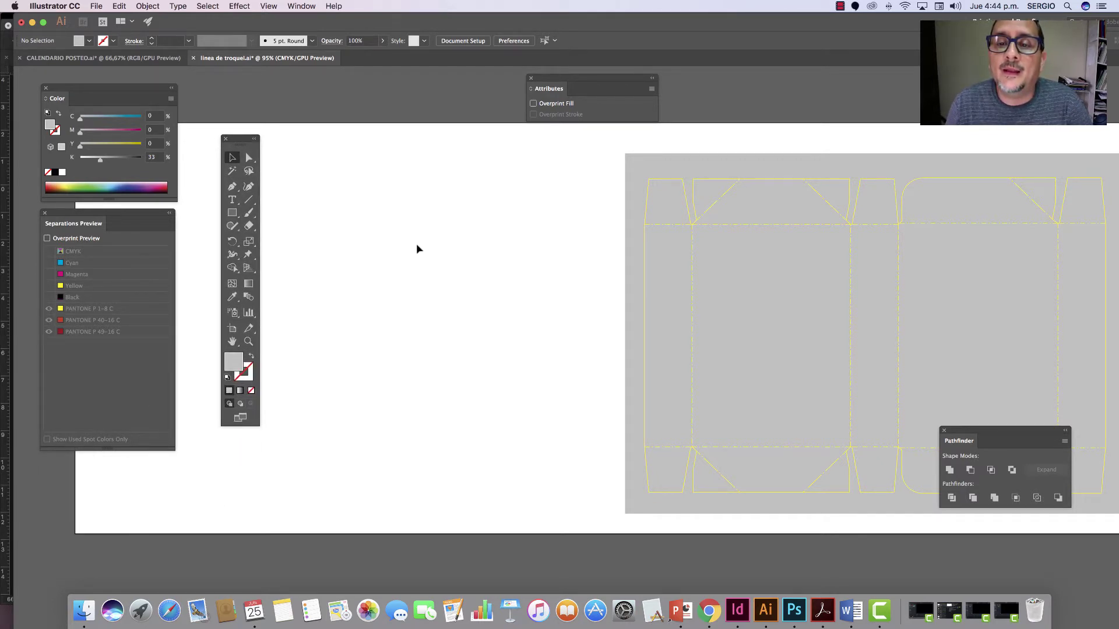
click(232, 187)
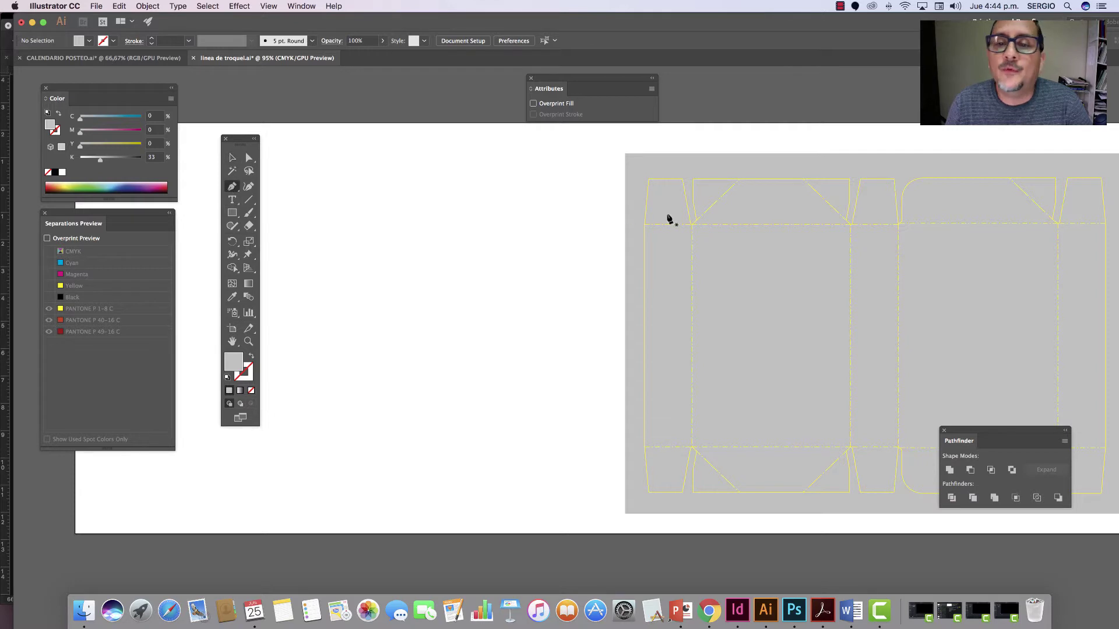
click(232, 157)
click(671, 181)
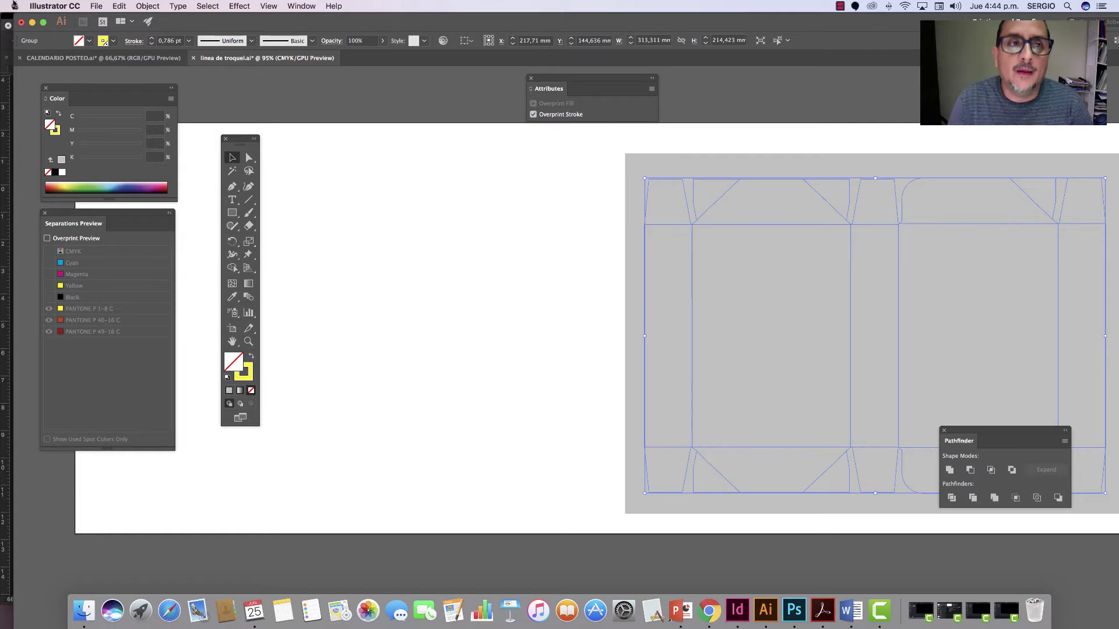
click(146, 6)
mouse_move(152, 68)
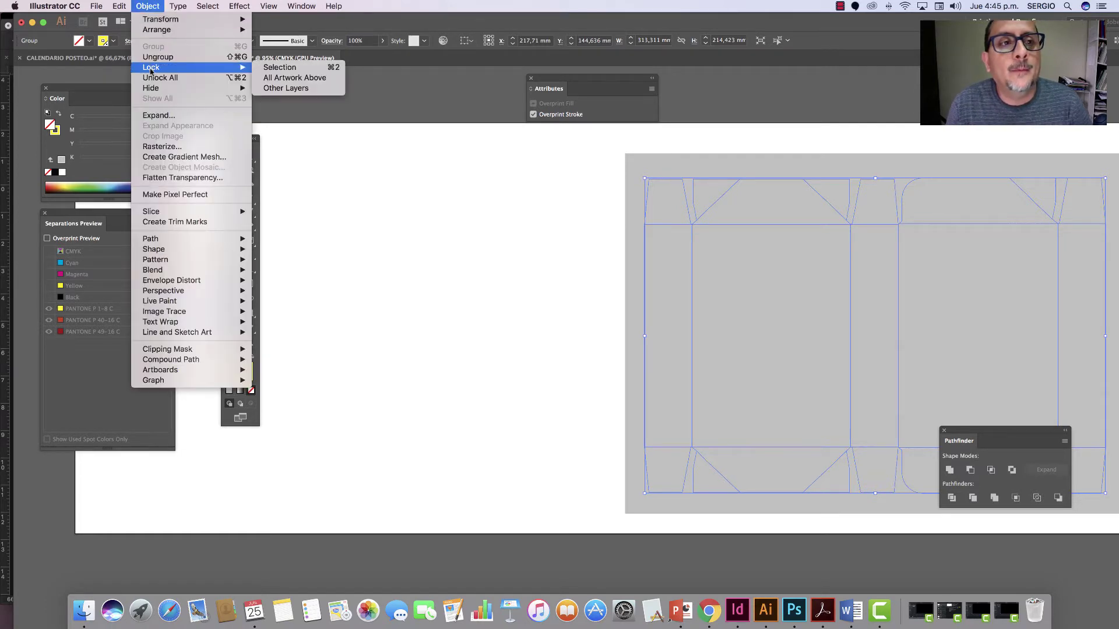
click(281, 68)
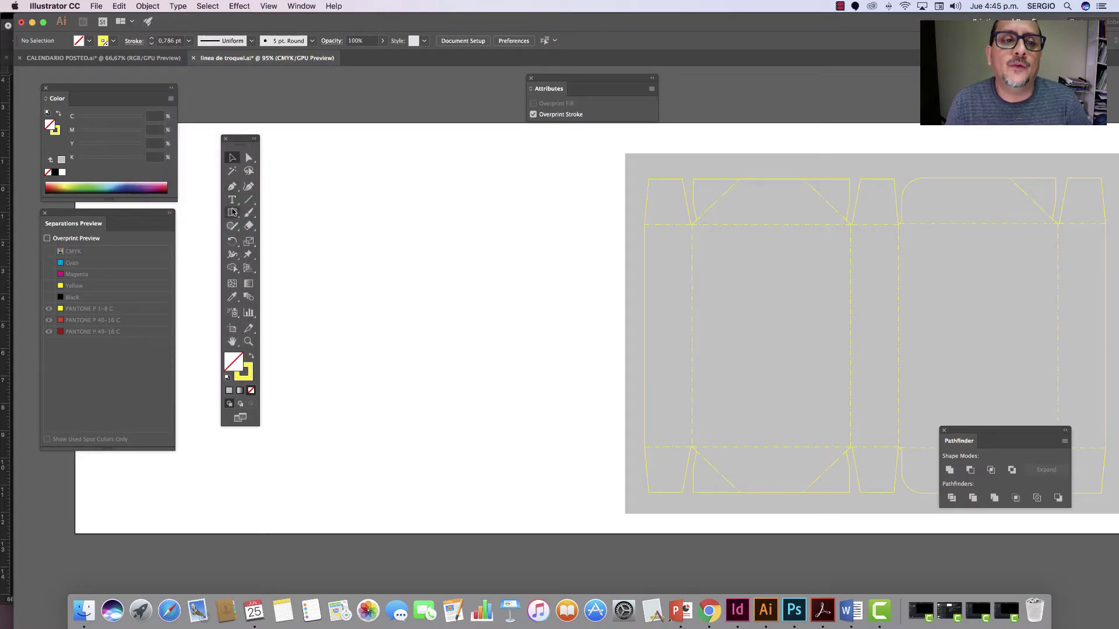
Draw a closed rectangle with the Pen tool over the die line's first narrow side panel, extending past its outer cut edge as bleed
click(231, 187)
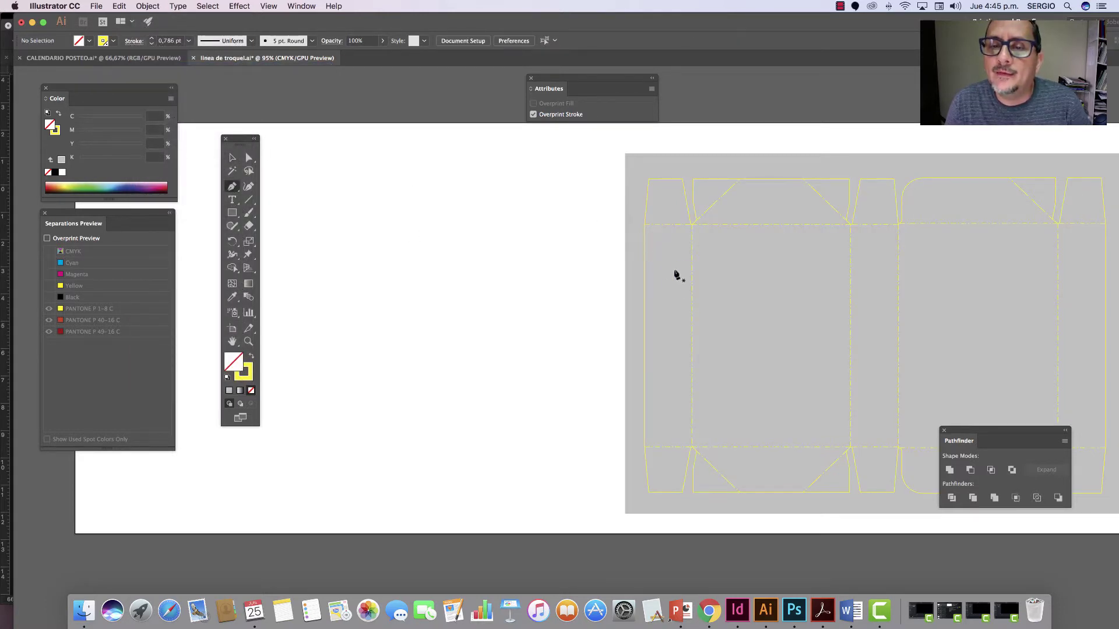
click(691, 225)
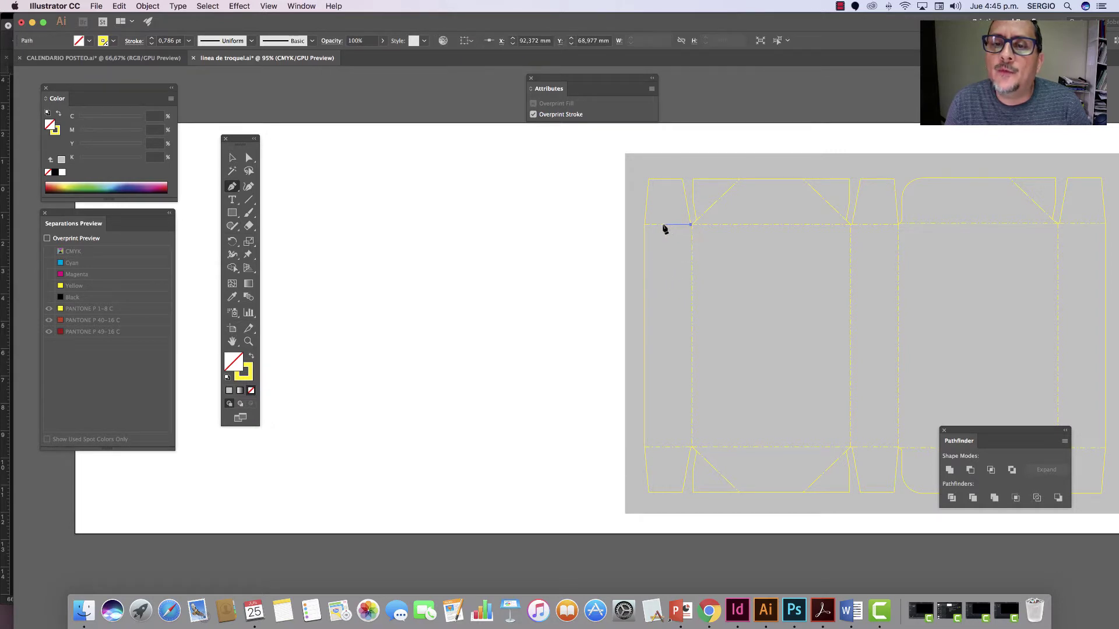
click(631, 224)
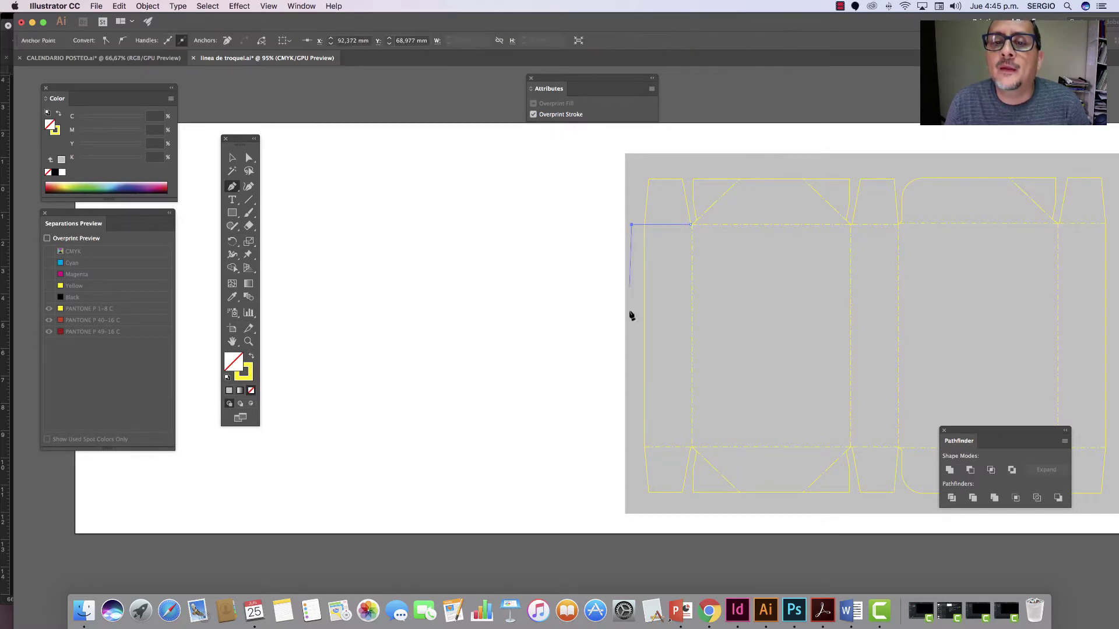
click(632, 448)
click(692, 448)
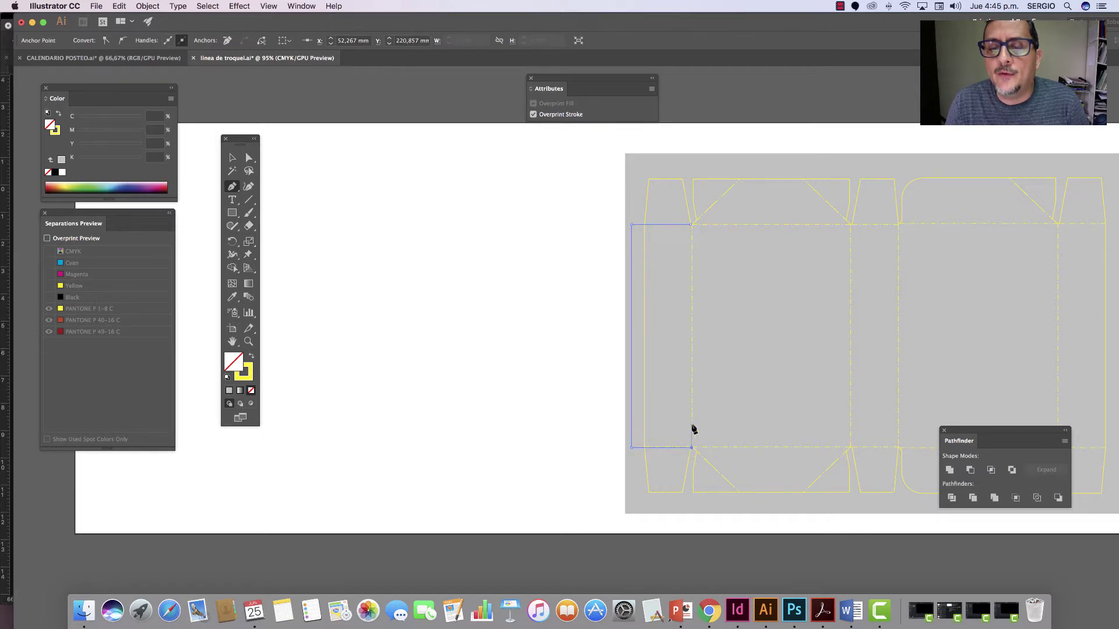
click(693, 227)
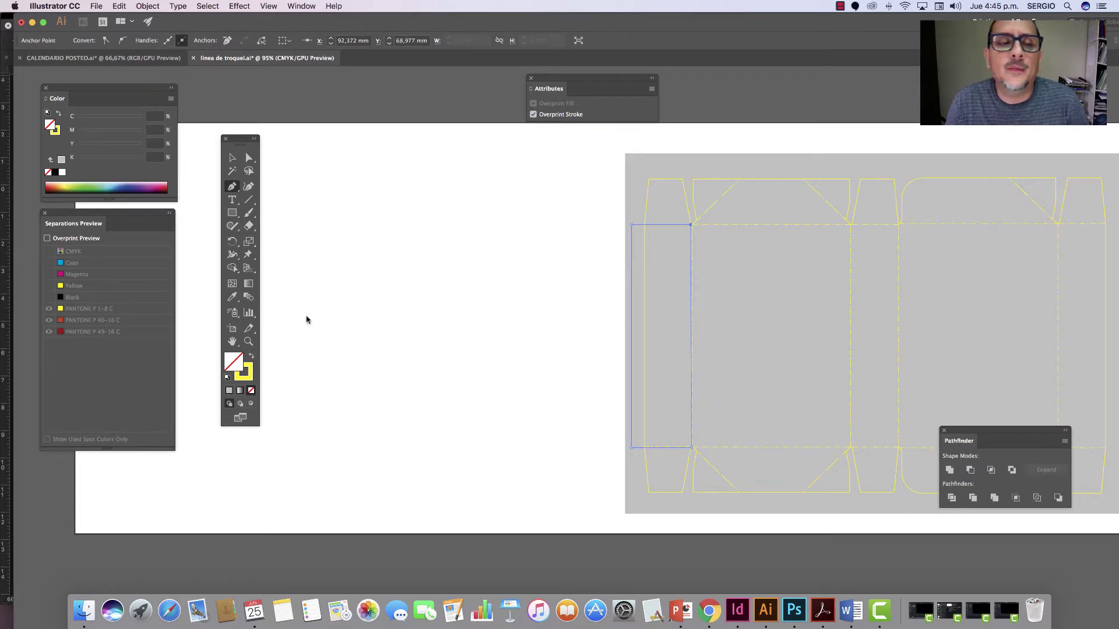
Fill the new side-panel rectangle with green (C 75.29, M 0, Y 100, K 0), remove its stroke, and deselect it
click(91, 184)
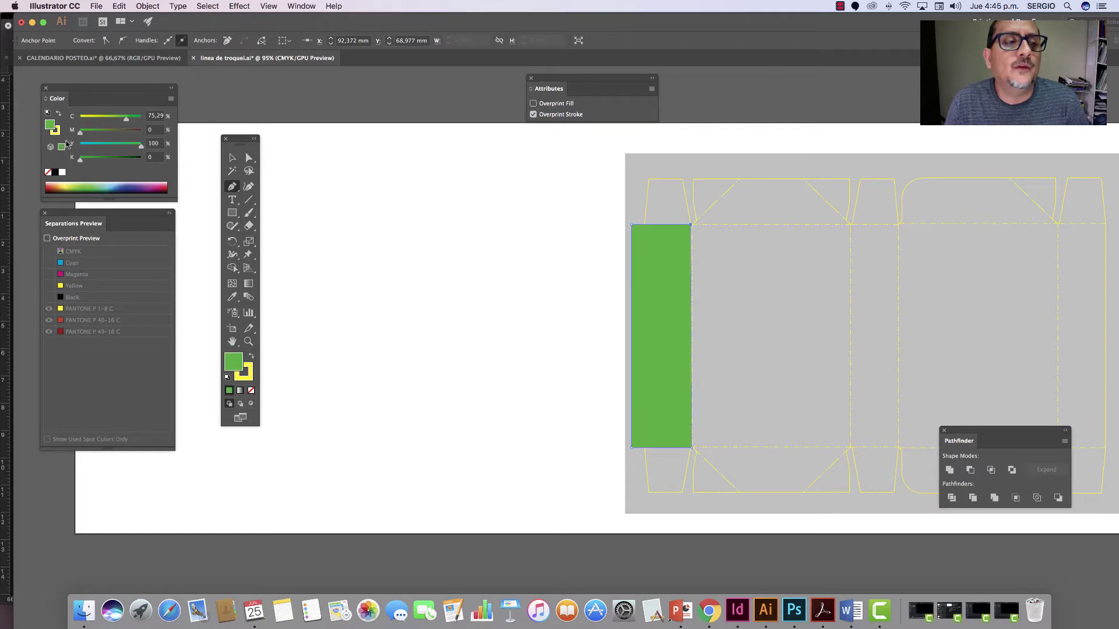
click(56, 130)
click(48, 172)
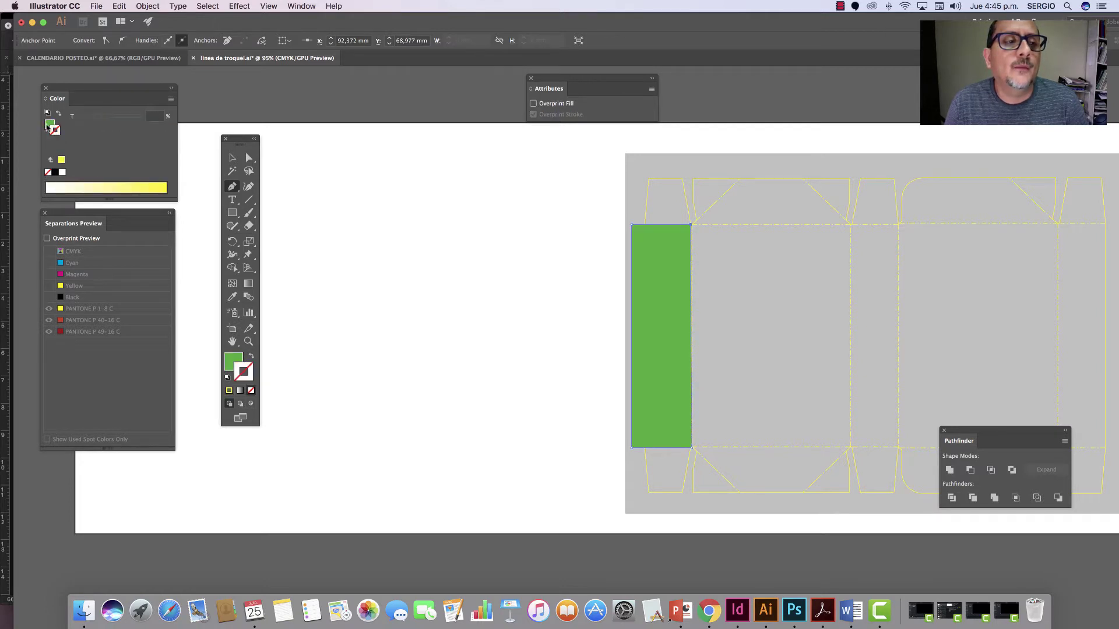
click(49, 125)
click(232, 158)
click(353, 193)
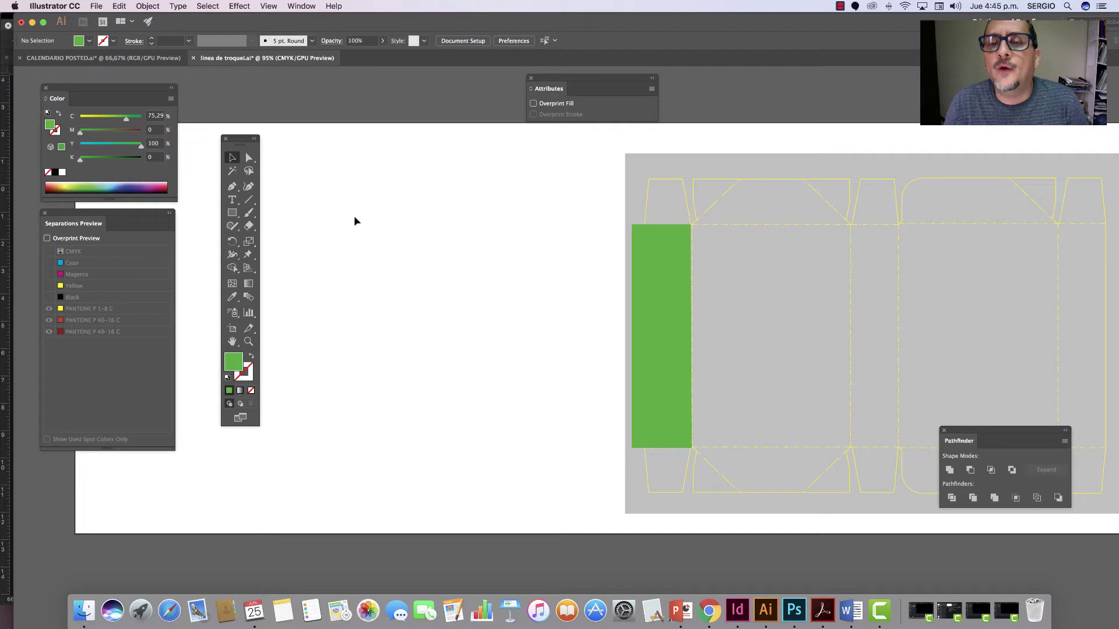
Unlock all objects and bring the die-line group in front of the green rectangle
click(147, 6)
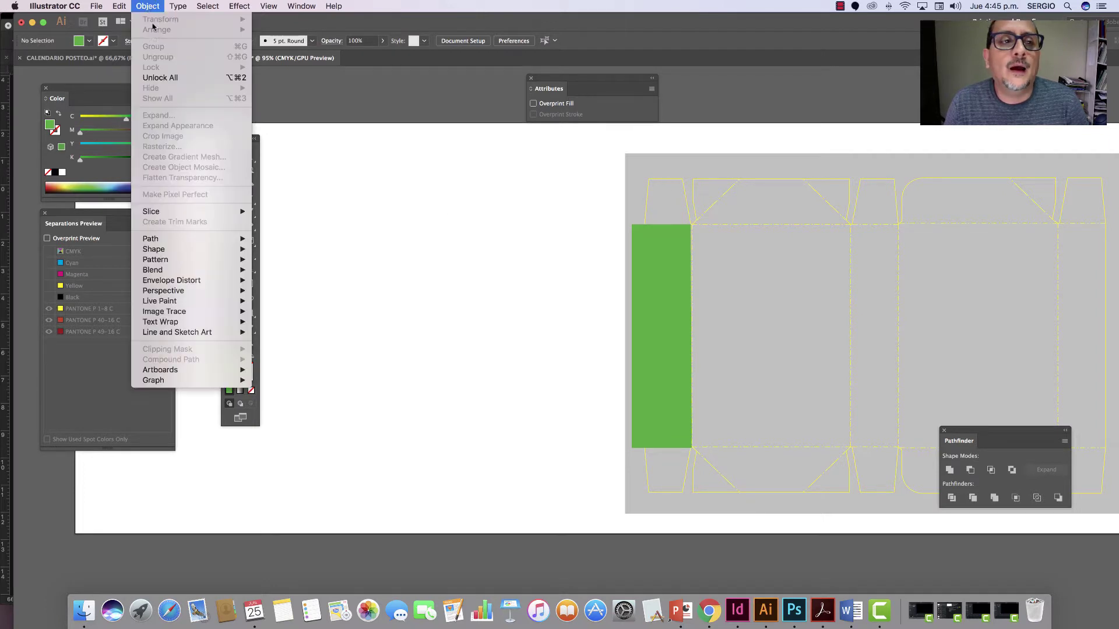
click(169, 75)
click(566, 185)
click(647, 198)
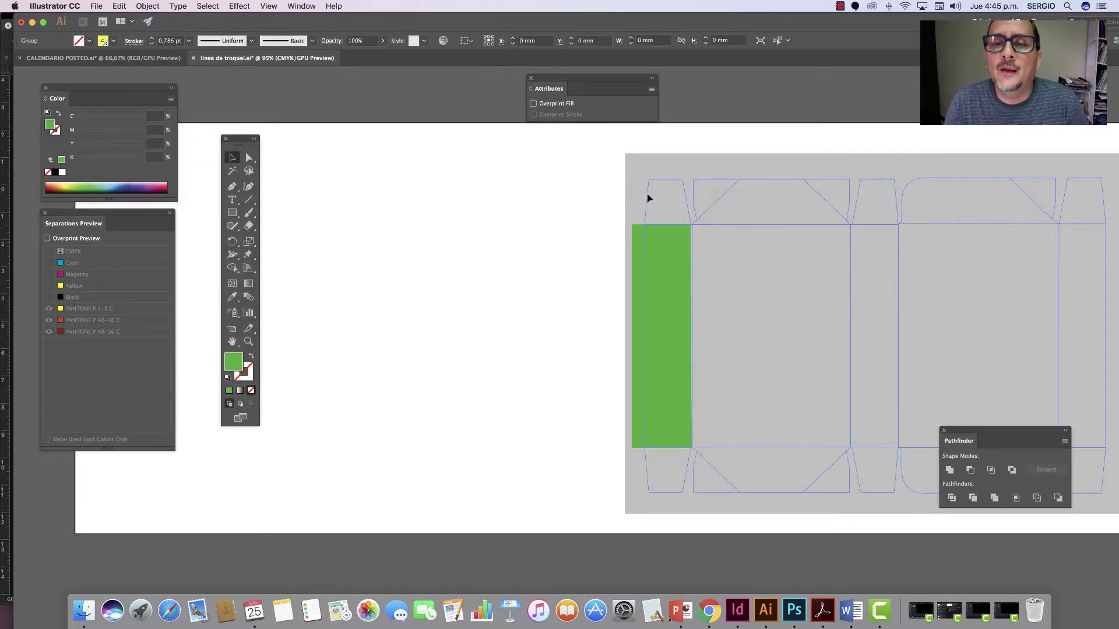
click(147, 6)
mouse_move(169, 29)
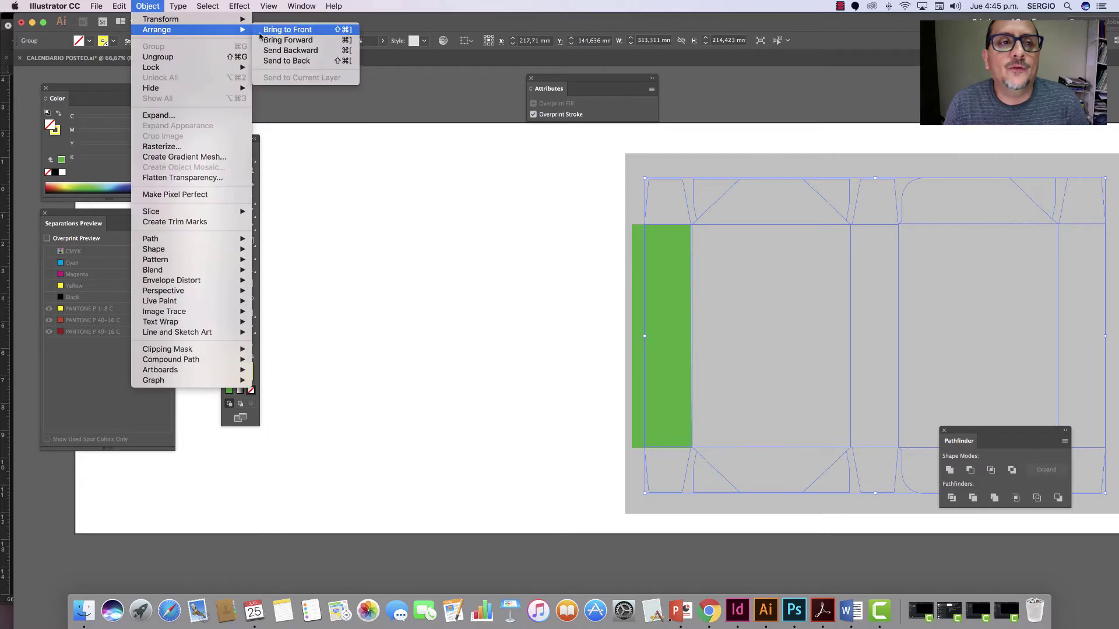
click(294, 29)
click(477, 210)
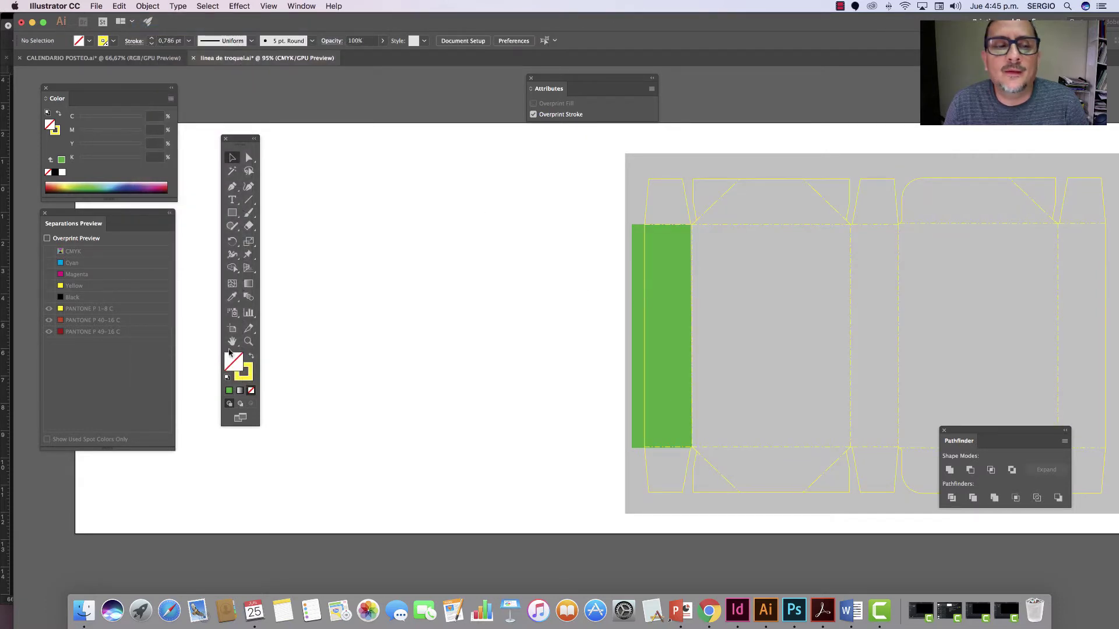
Widen the green rectangle slightly so its inner edge meets the dashed fold line, then deselect it
click(248, 342)
drag(629, 242, 714, 344)
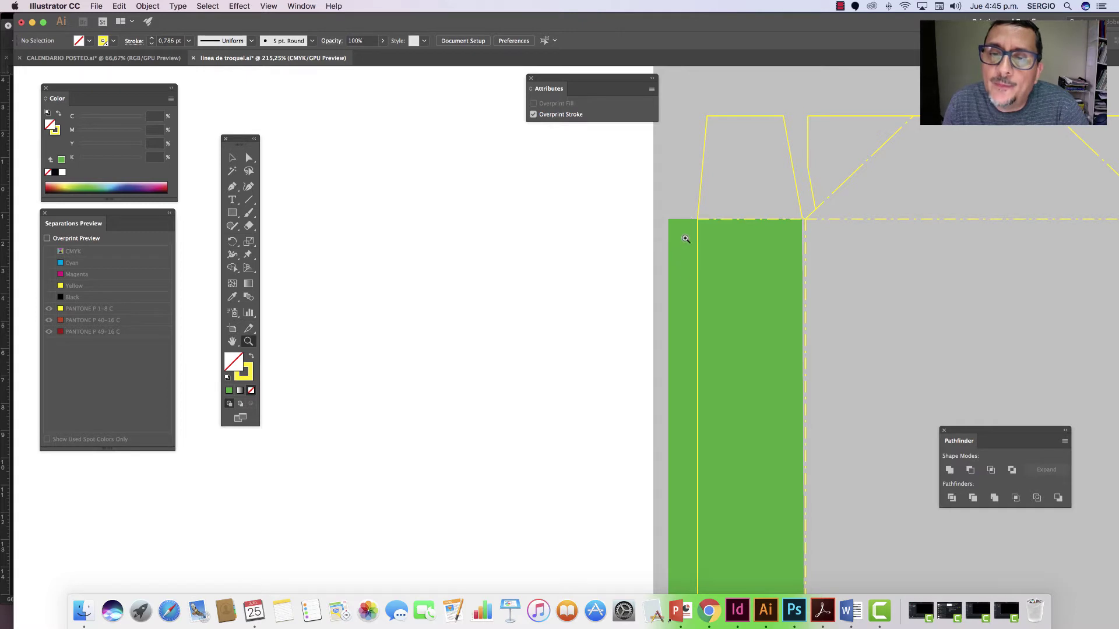
click(232, 158)
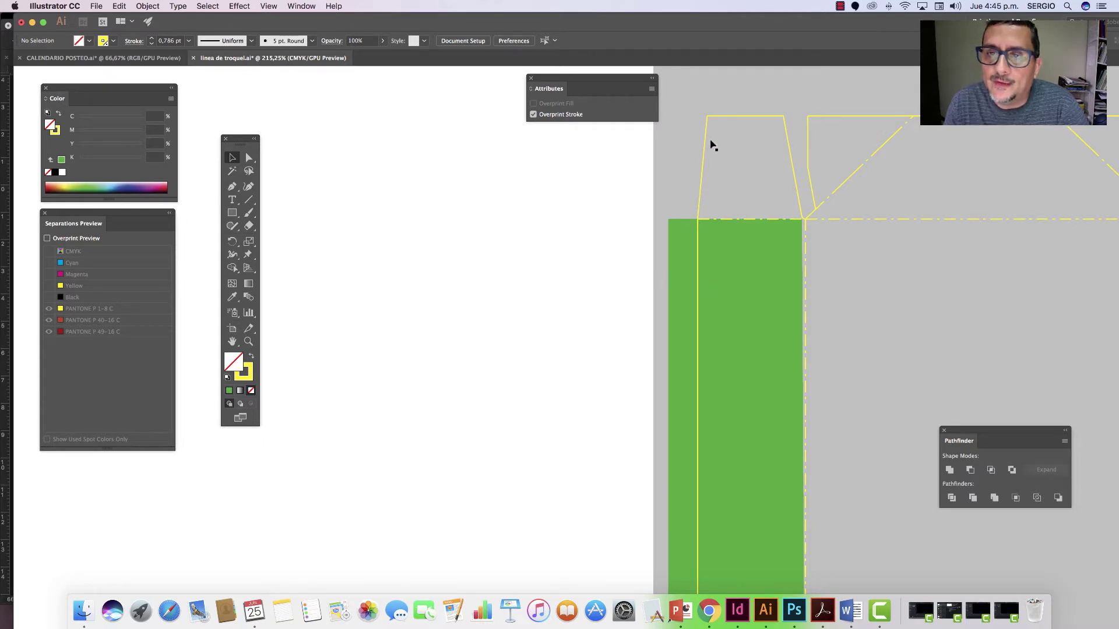
click(232, 342)
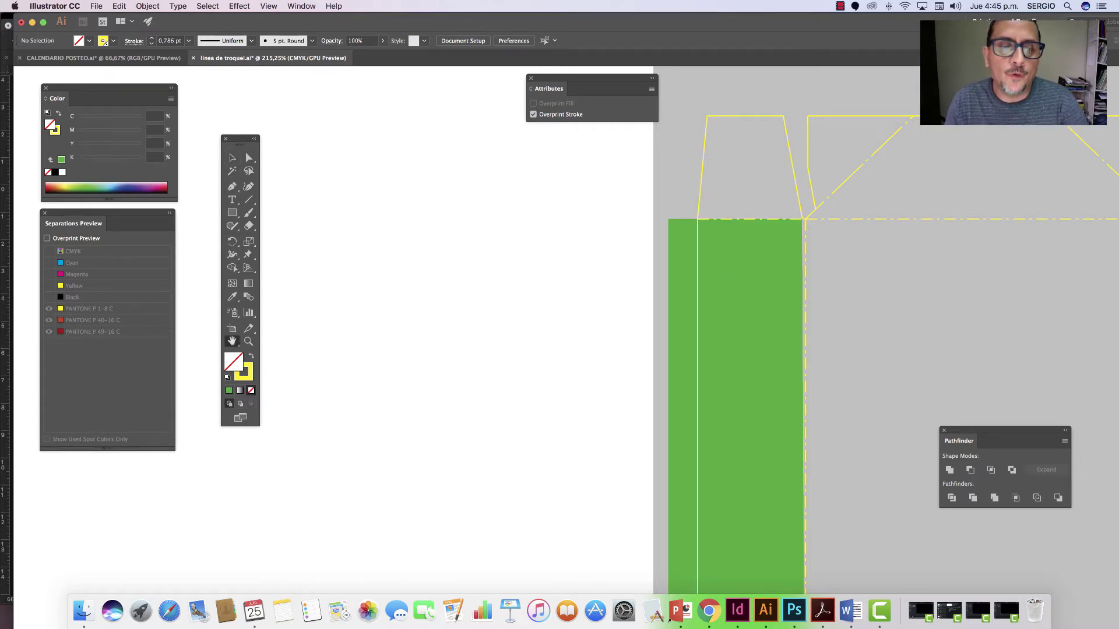
drag(549, 329, 350, 282)
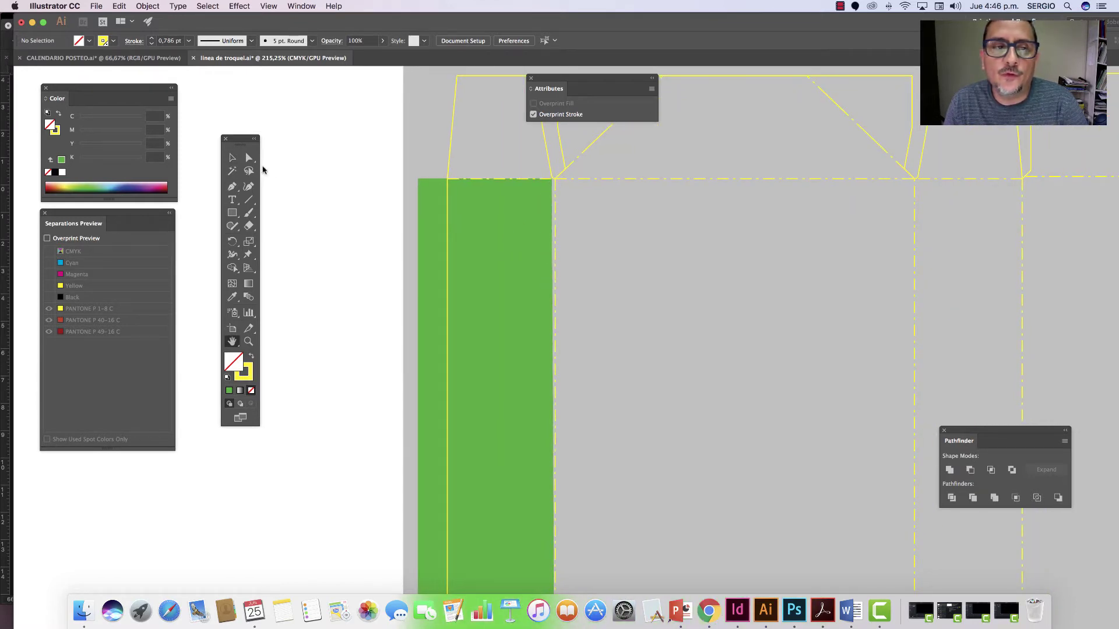
click(232, 157)
click(512, 243)
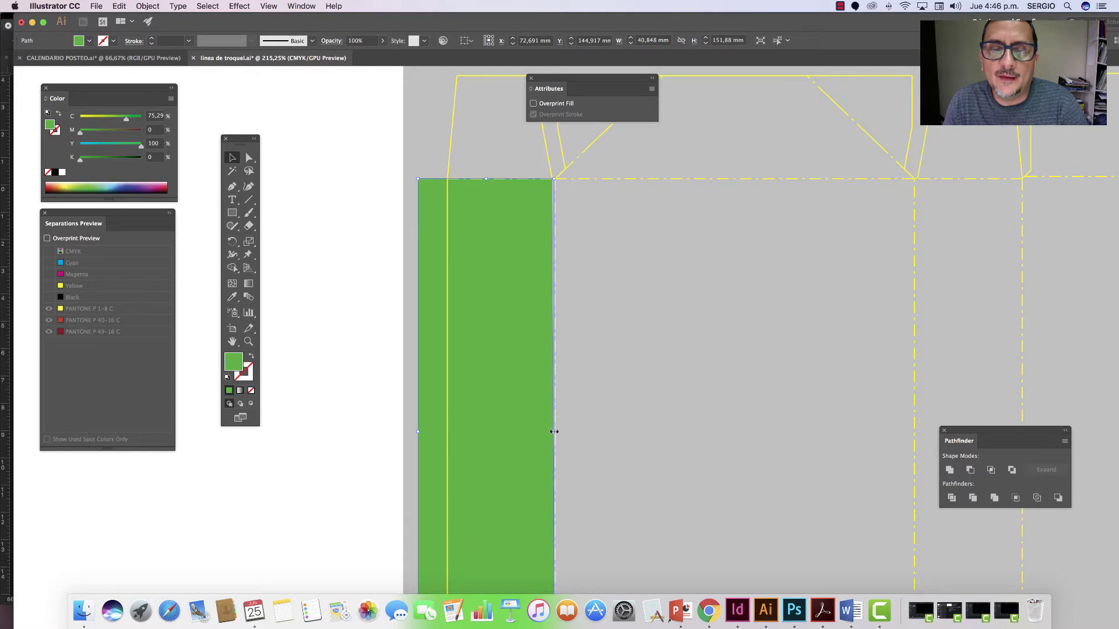
mouse_move(558, 433)
mouse_down()
mouse_move(590, 434)
mouse_move(555, 434)
mouse_up()
click(389, 415)
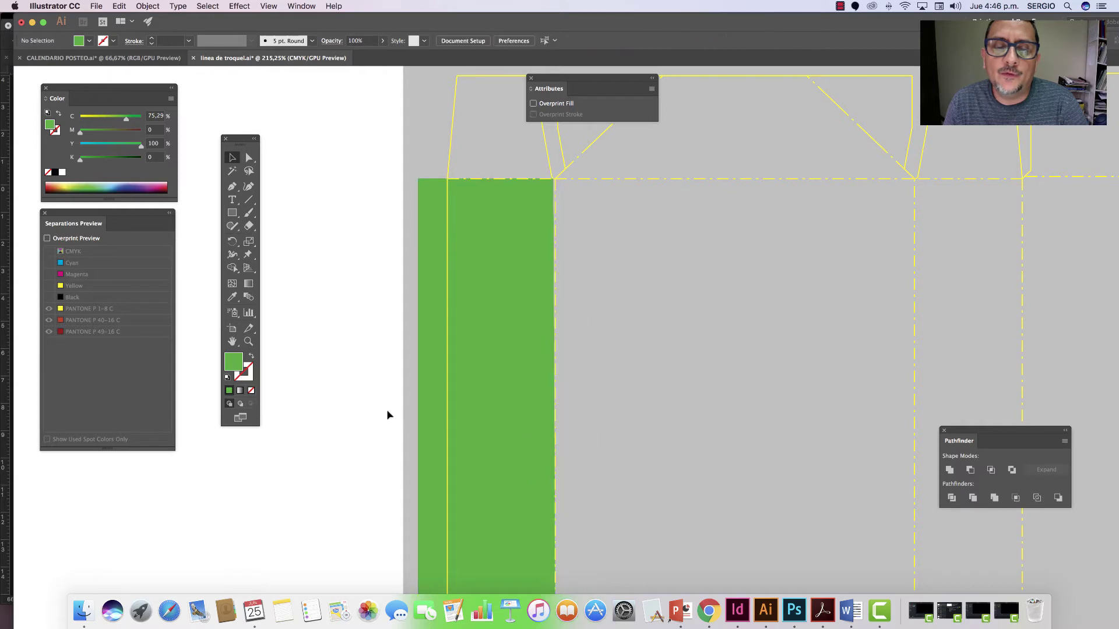
Delete the green rectangle from the die line's side panel
click(432, 392)
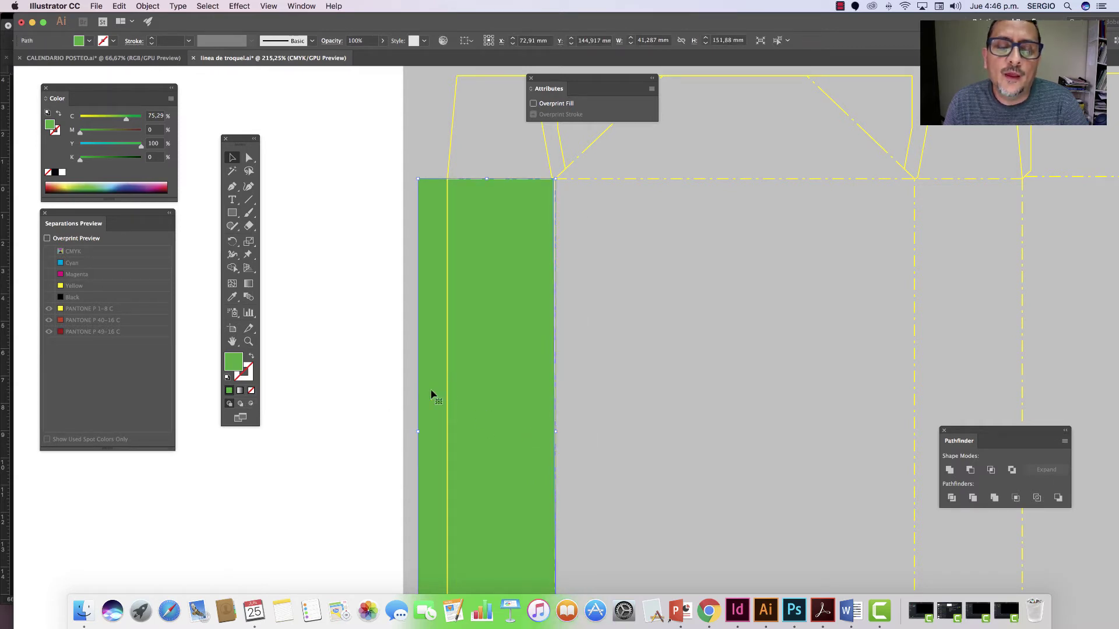
click(476, 139)
key(super+0)
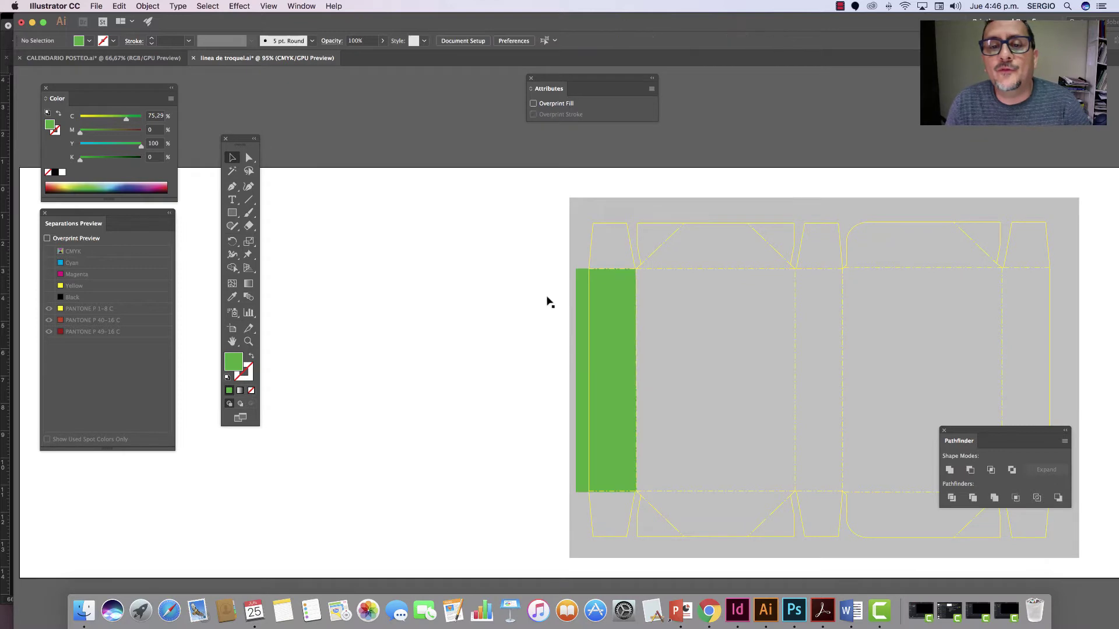
click(597, 310)
key(Delete)
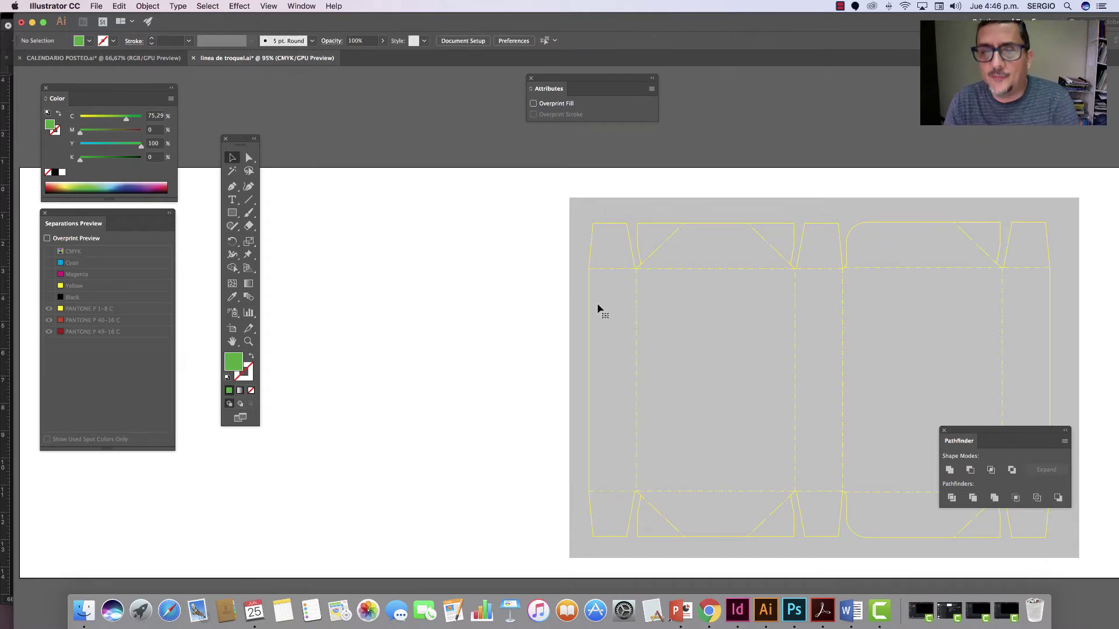
Duplicate the die-line group onto the empty white area beside the gray background
click(605, 227)
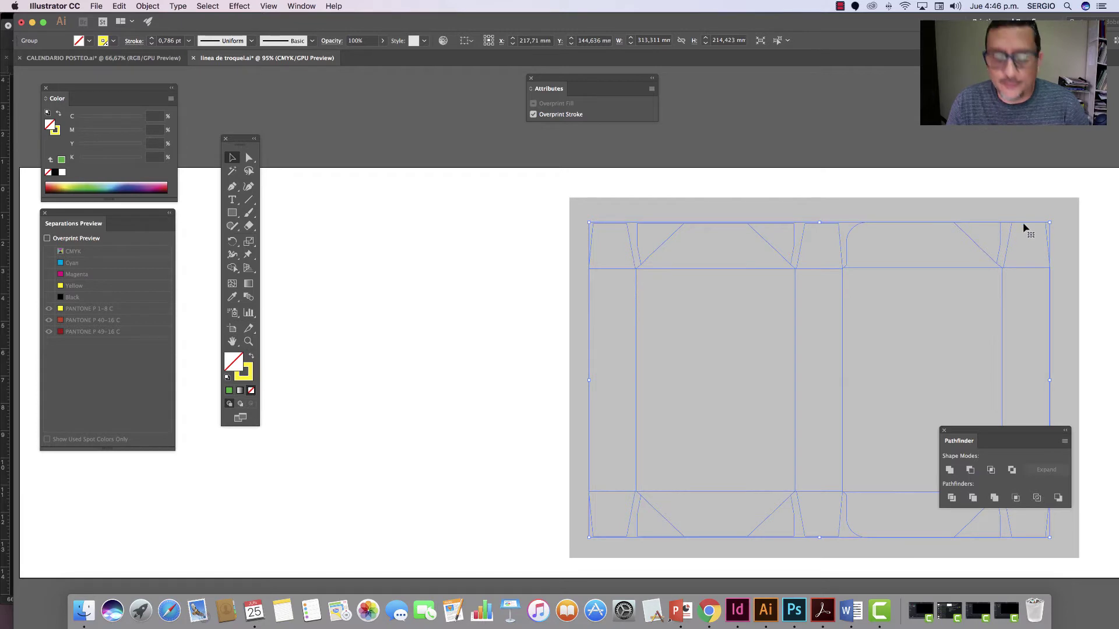
drag(1014, 225, 499, 223)
click(232, 342)
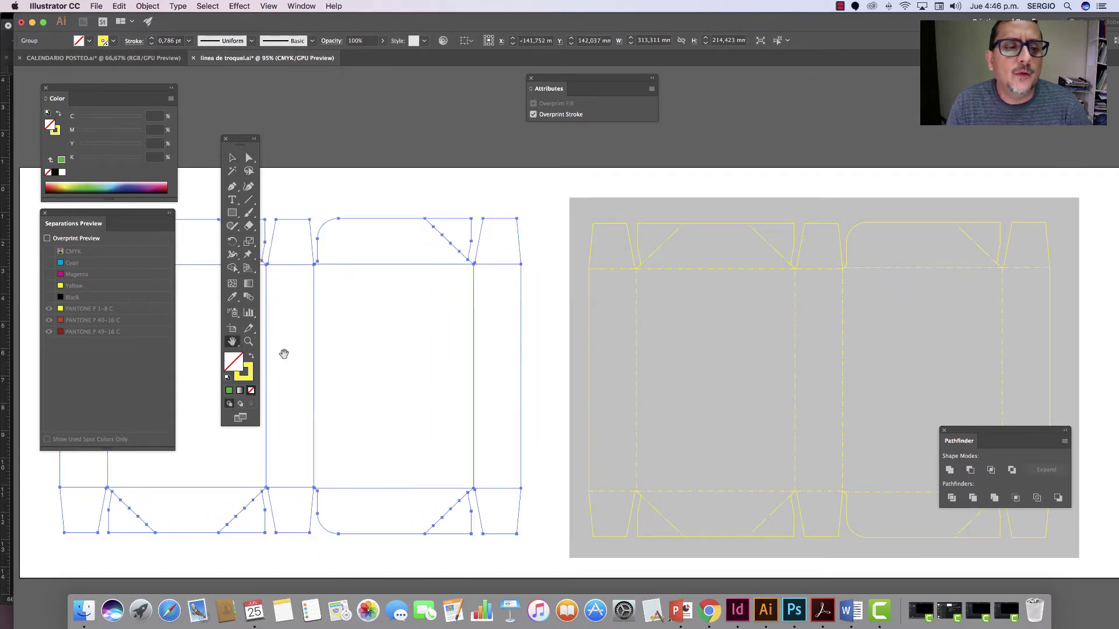
drag(284, 354, 664, 385)
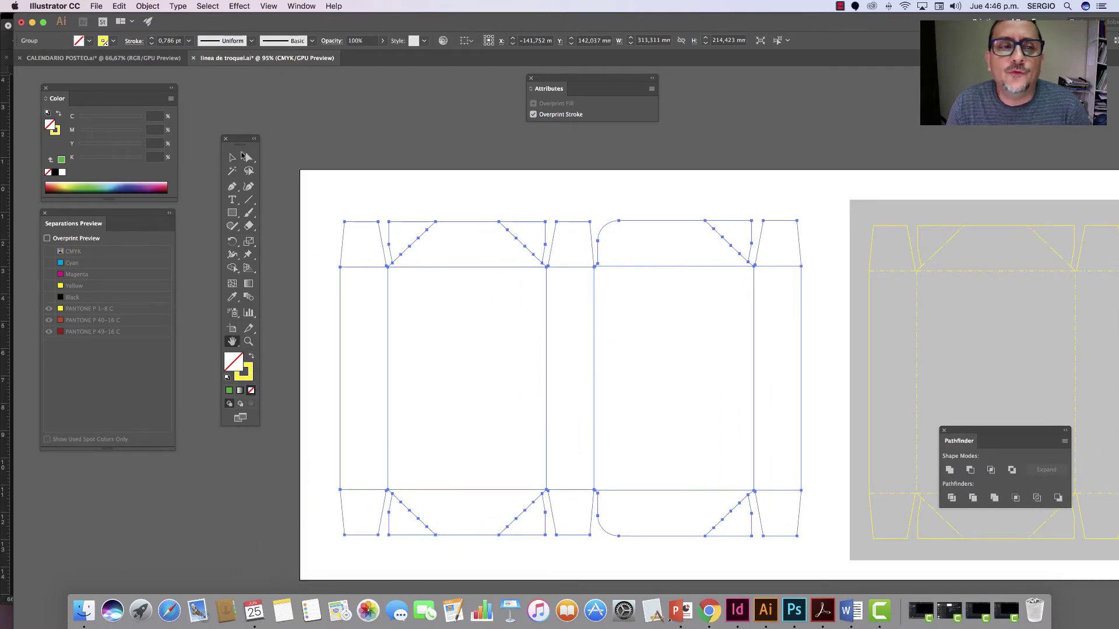
click(236, 157)
click(359, 239)
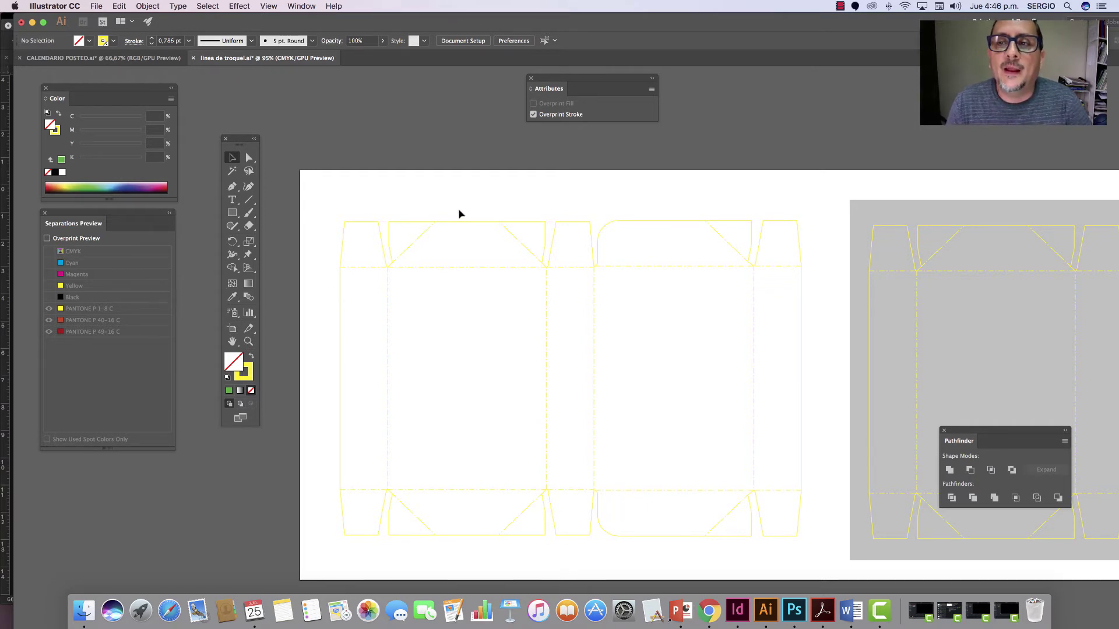
Merge all panels, flaps and corner areas of the duplicated die line into one outer outline with the Shape Builder tool
drag(469, 201, 653, 336)
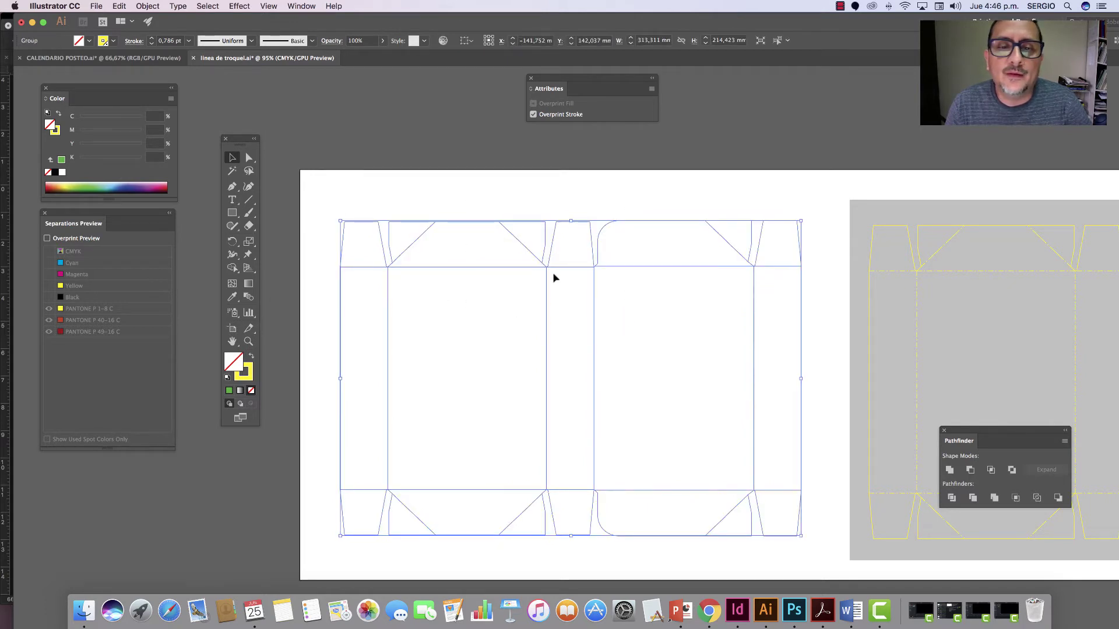
click(232, 268)
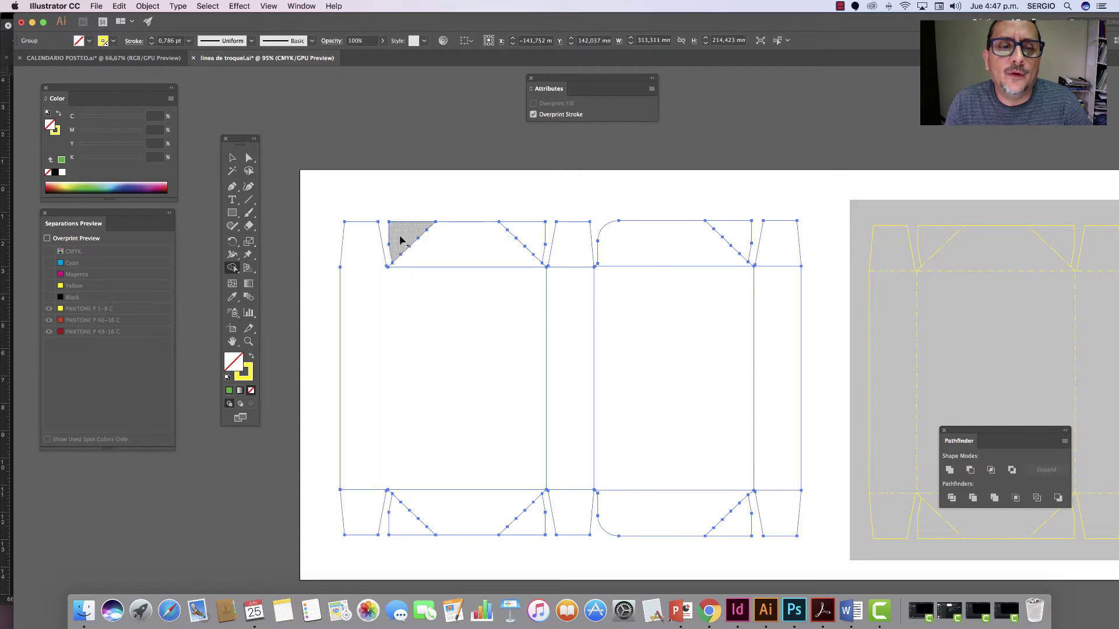
mouse_move(401, 240)
mouse_down()
mouse_move(426, 300)
mouse_move(486, 306)
mouse_up()
drag(530, 232, 540, 274)
mouse_move(569, 250)
mouse_down()
mouse_move(553, 336)
mouse_move(627, 342)
mouse_move(635, 242)
mouse_up()
mouse_move(704, 282)
mouse_down()
mouse_move(743, 259)
mouse_move(747, 387)
mouse_move(786, 517)
mouse_move(737, 523)
mouse_move(654, 474)
mouse_move(564, 512)
mouse_up()
mouse_move(529, 469)
mouse_down()
mouse_move(529, 519)
mouse_move(433, 467)
mouse_move(398, 514)
mouse_move(402, 436)
mouse_move(359, 508)
mouse_move(391, 535)
mouse_up()
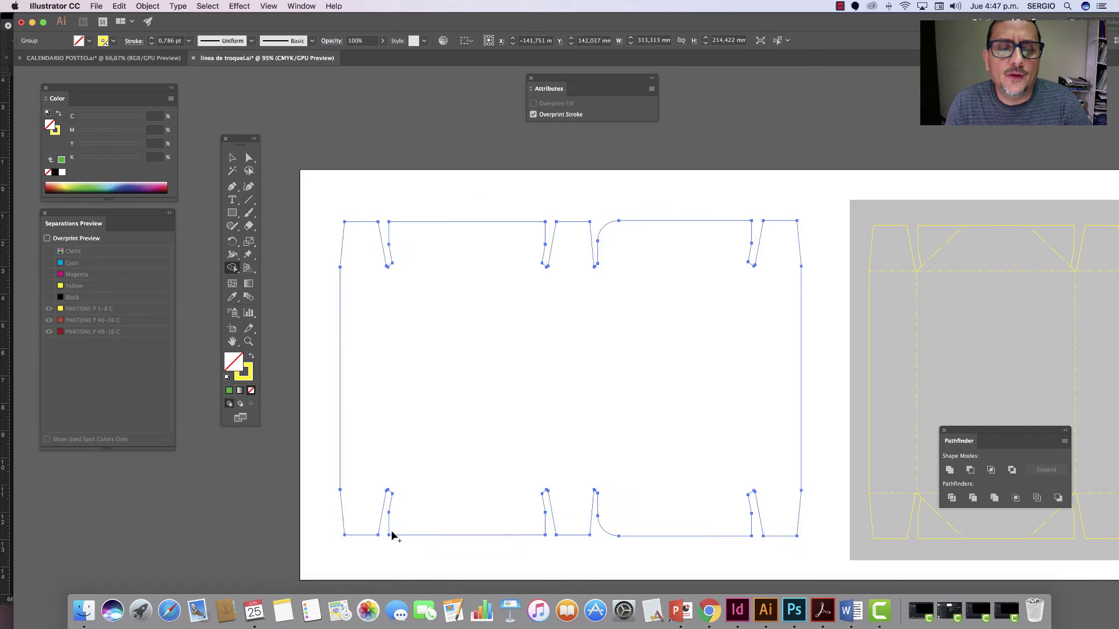
Offset the merged die-line outline outward by 5 mm with mitered joins
key(v)
drag(366, 187, 423, 275)
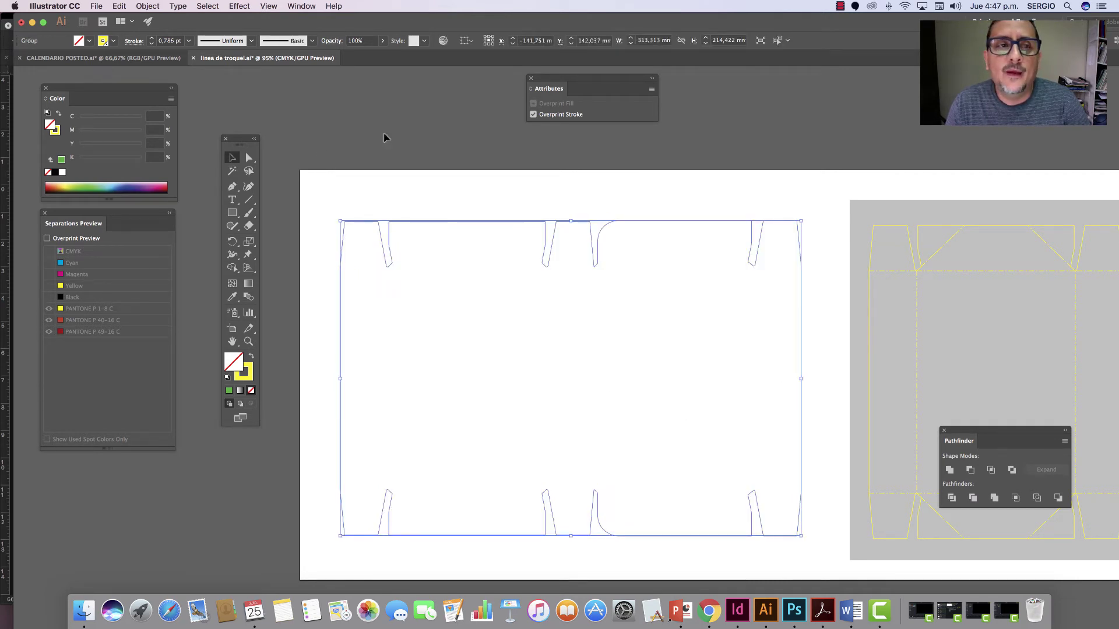
click(148, 7)
mouse_move(148, 244)
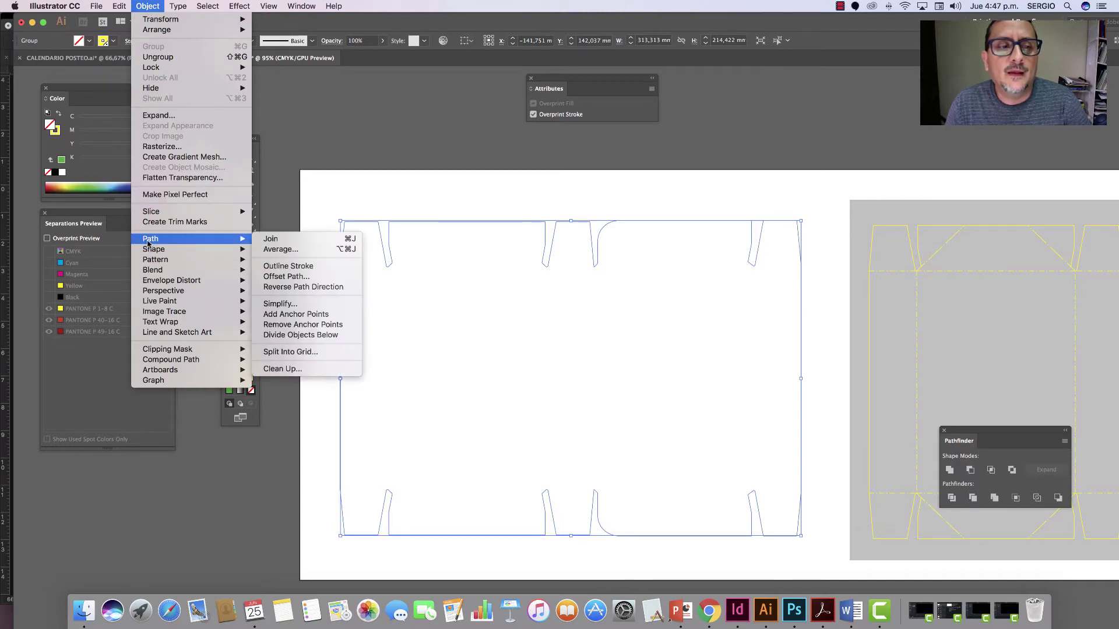
click(289, 277)
click(771, 515)
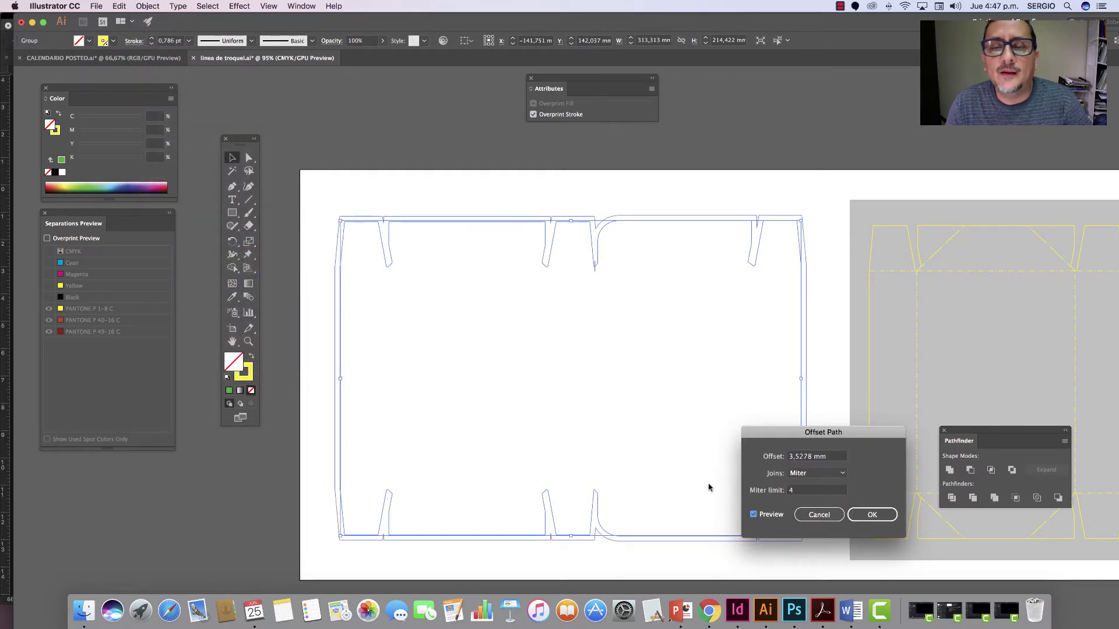
double_click(810, 461)
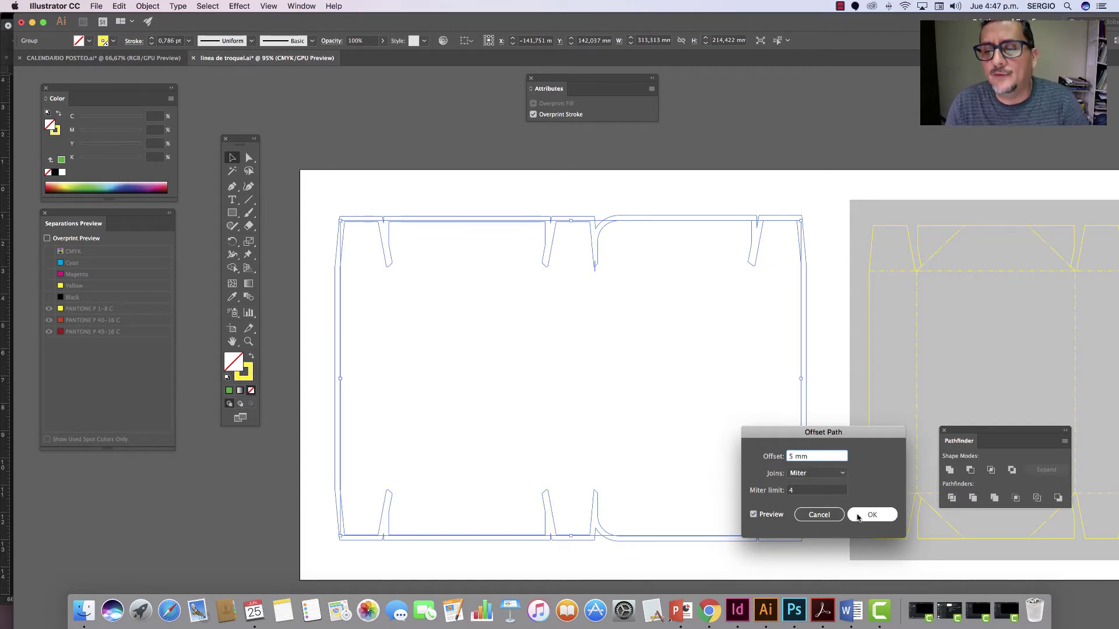
click(772, 518)
click(869, 516)
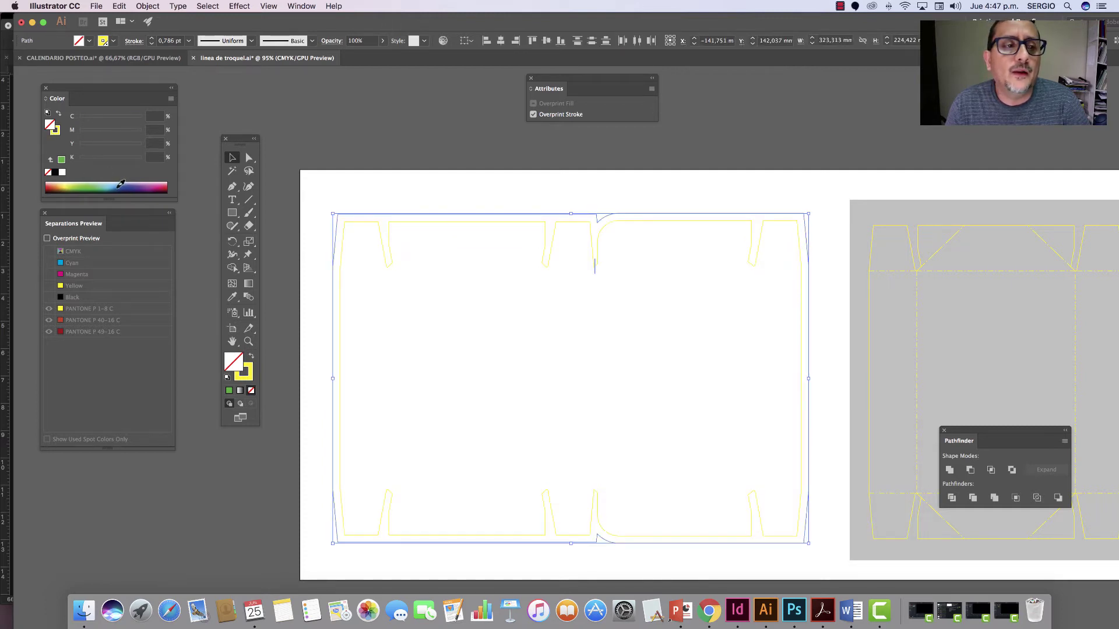
Fill the offset outline with blue and remove the strokes from the blue shape and the inner outline grouped with it
click(122, 185)
click(48, 172)
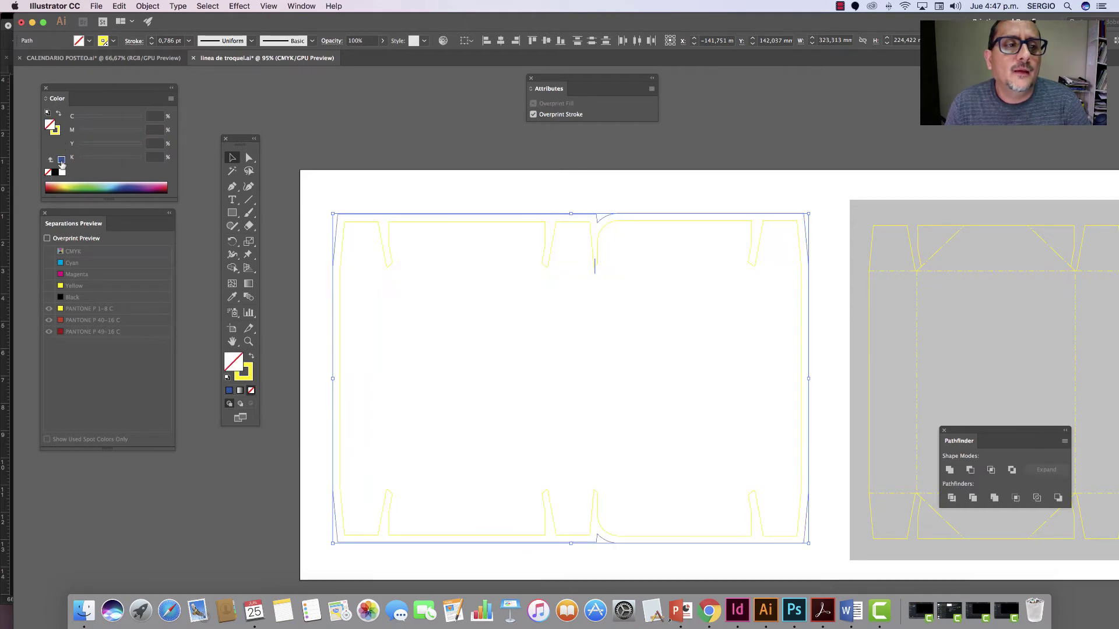
click(61, 159)
click(56, 132)
click(50, 172)
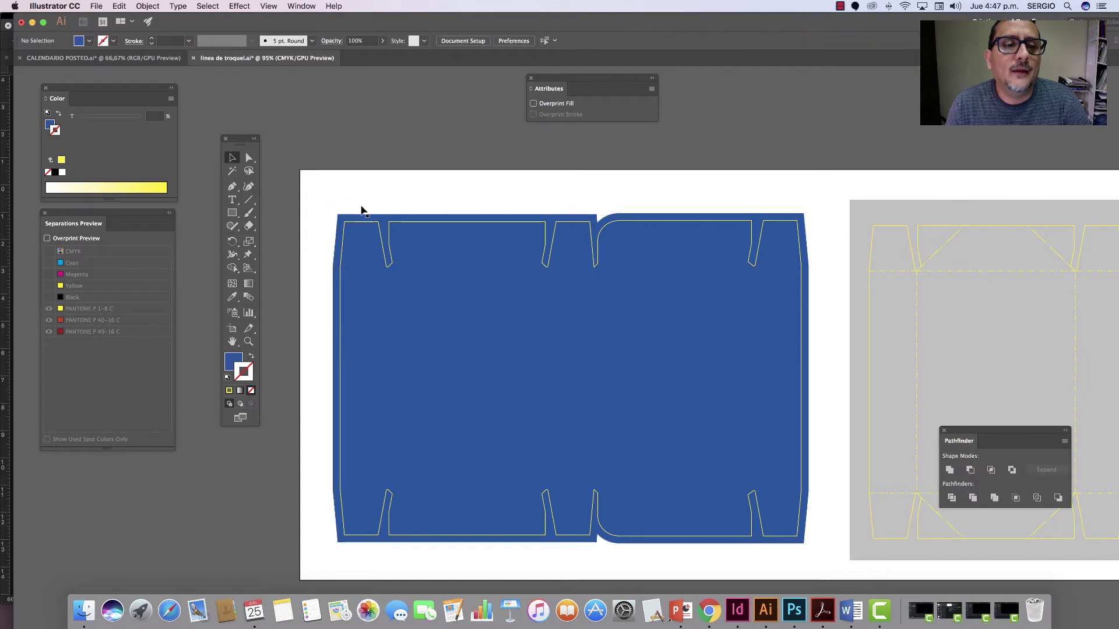
click(369, 227)
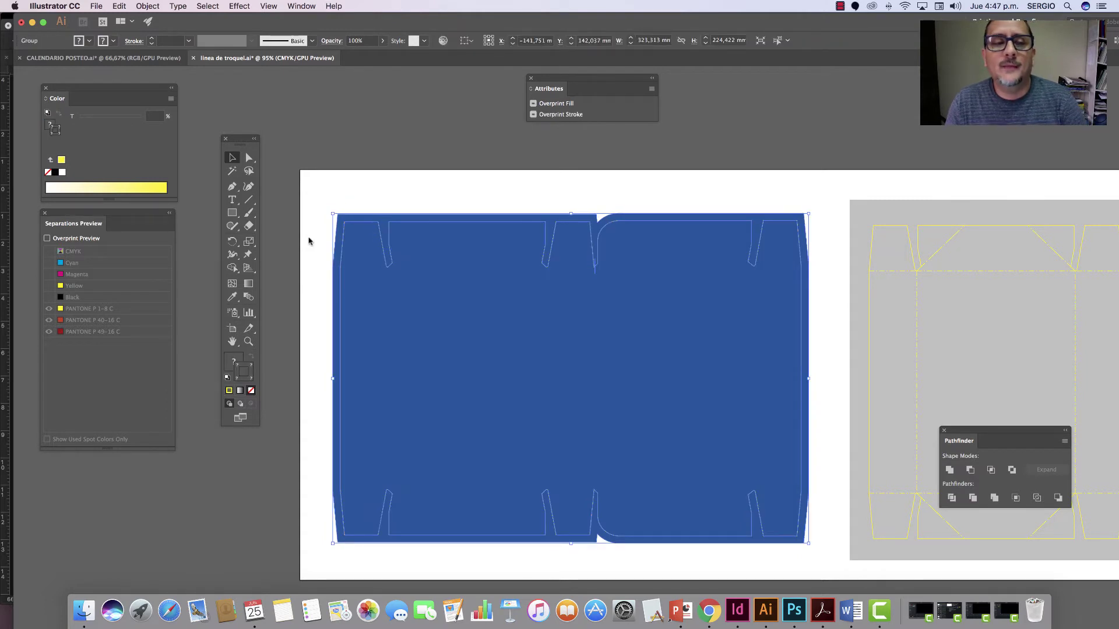
click(49, 172)
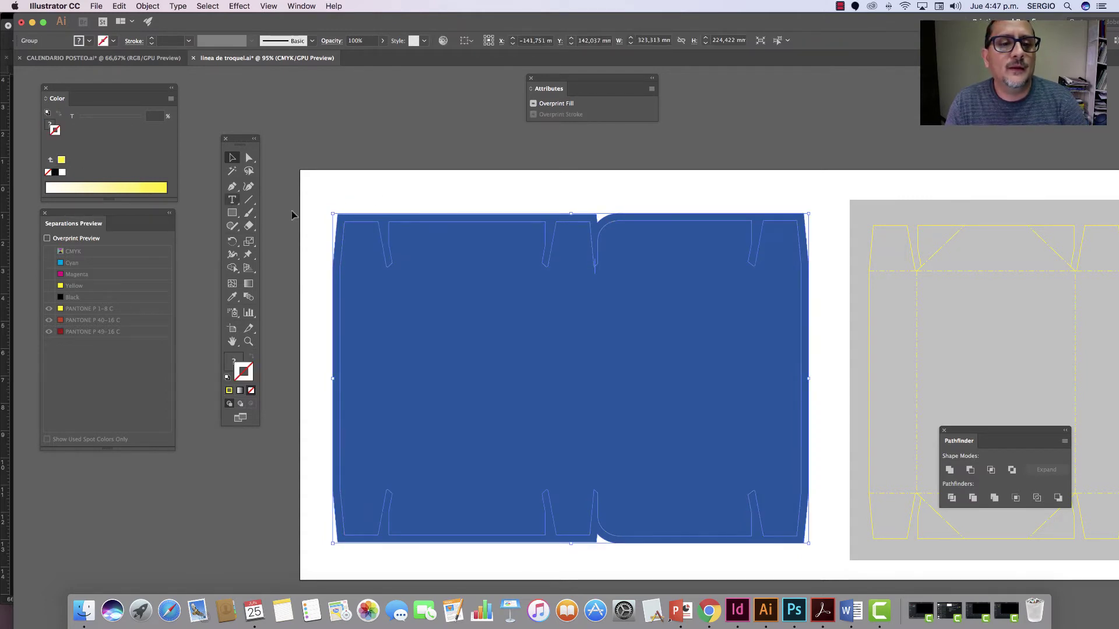
Move the blue bleed group over the original die line and send it with the gray background to the back, keeping the artwork clear of panels
drag(377, 236, 899, 254)
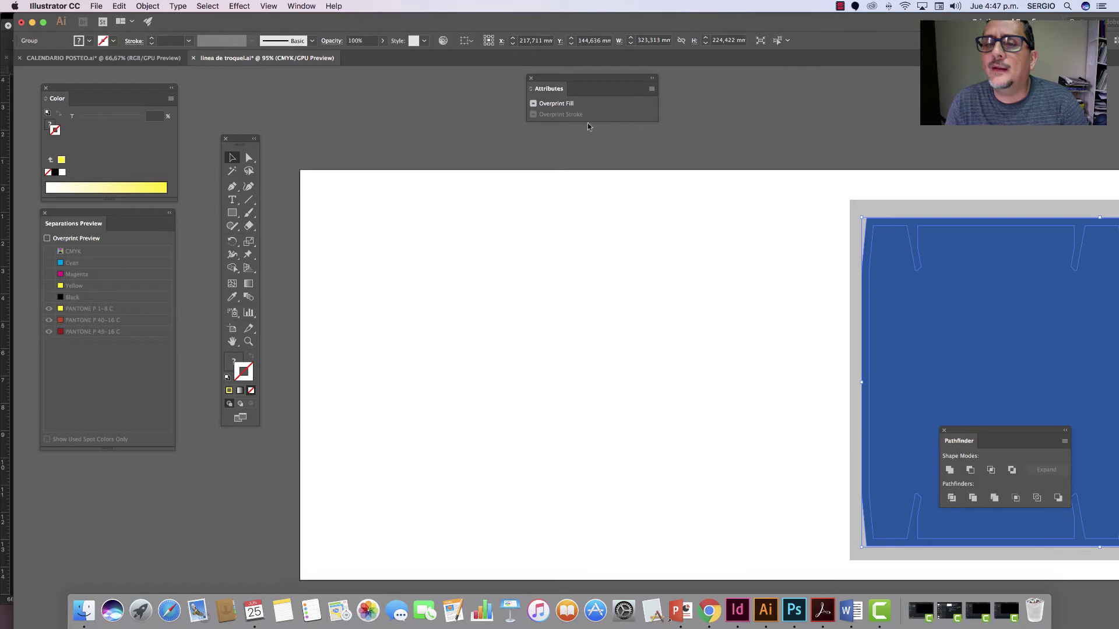
shift+click(894, 214)
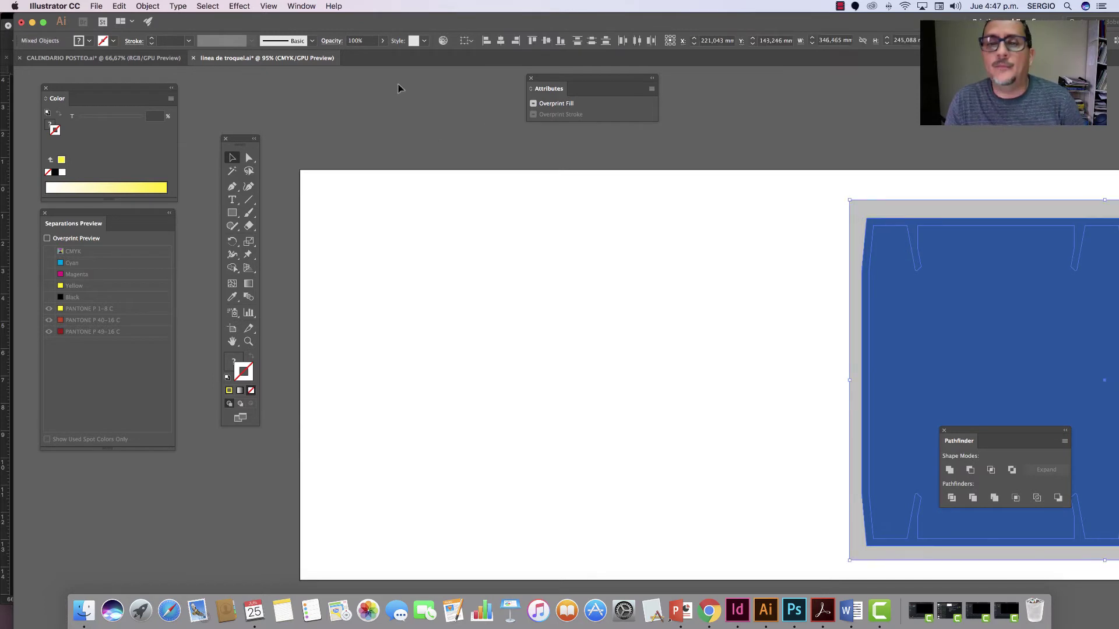
click(147, 6)
mouse_move(157, 29)
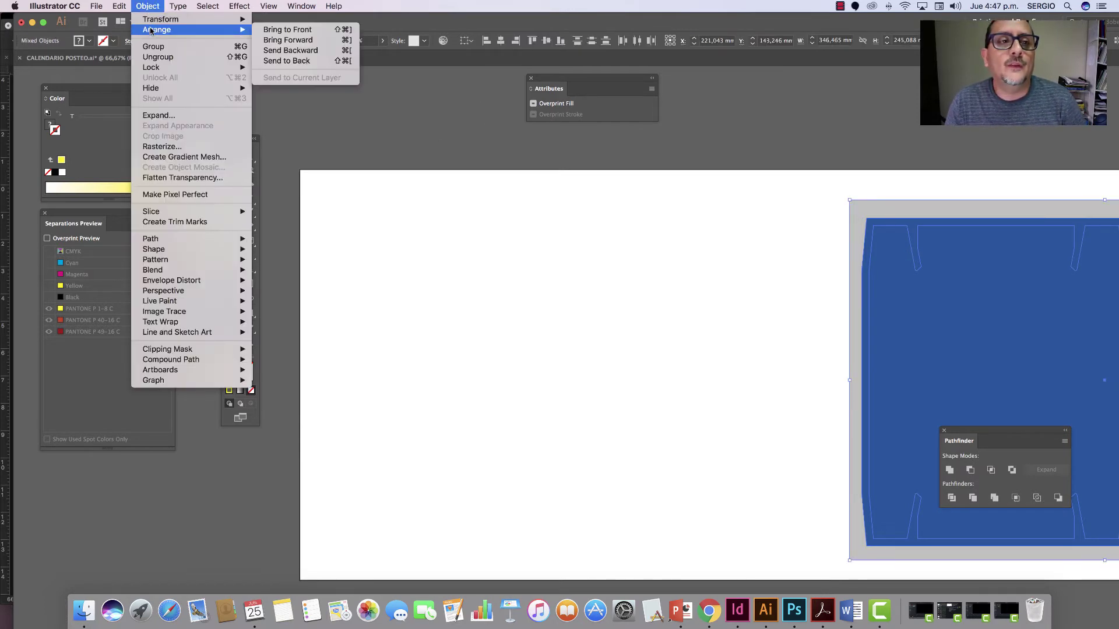
click(275, 60)
click(234, 344)
drag(653, 350, 360, 323)
click(232, 158)
click(476, 250)
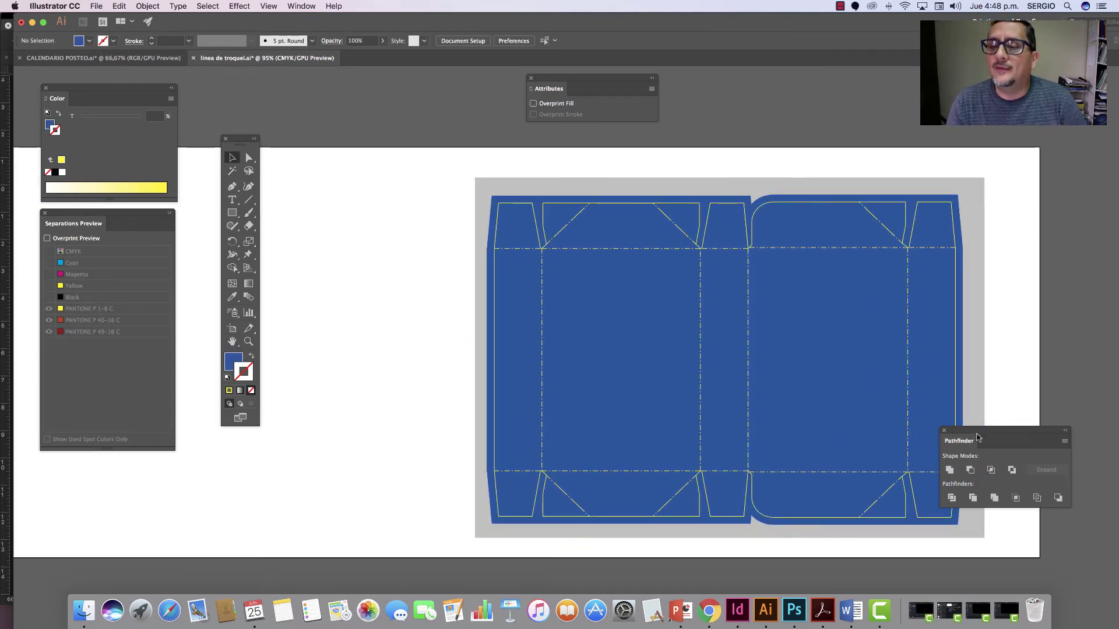
drag(971, 434, 1041, 444)
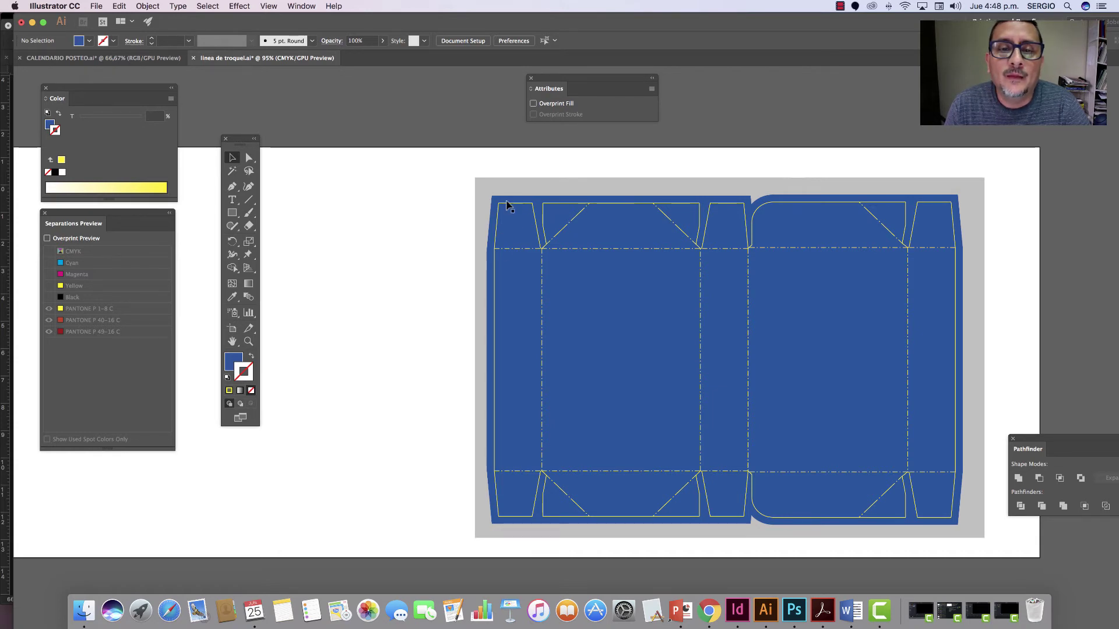
click(492, 222)
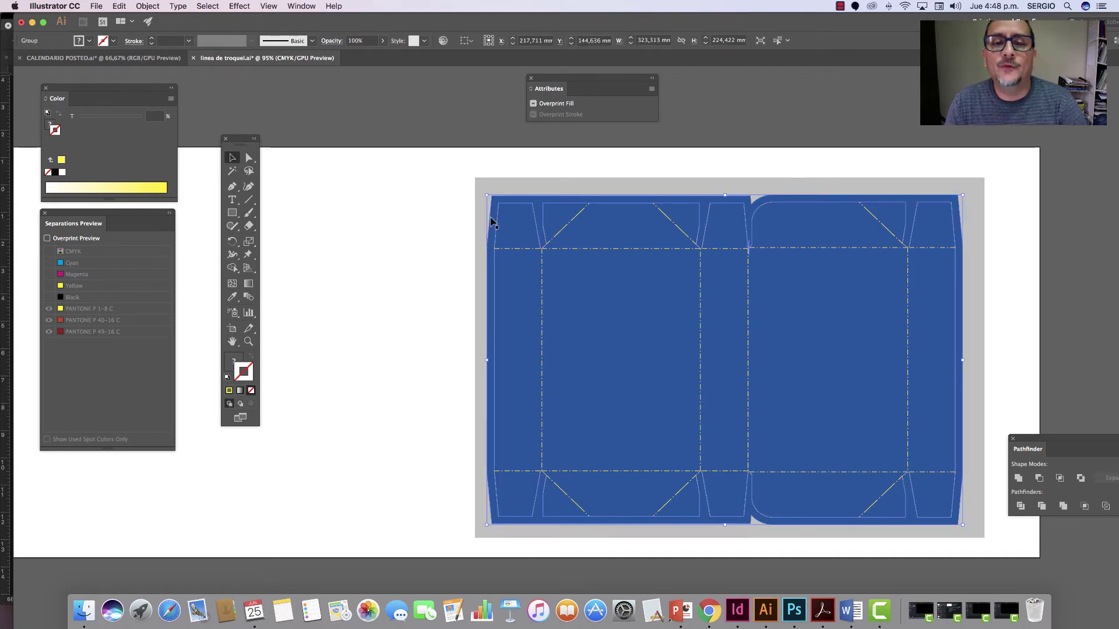
click(465, 237)
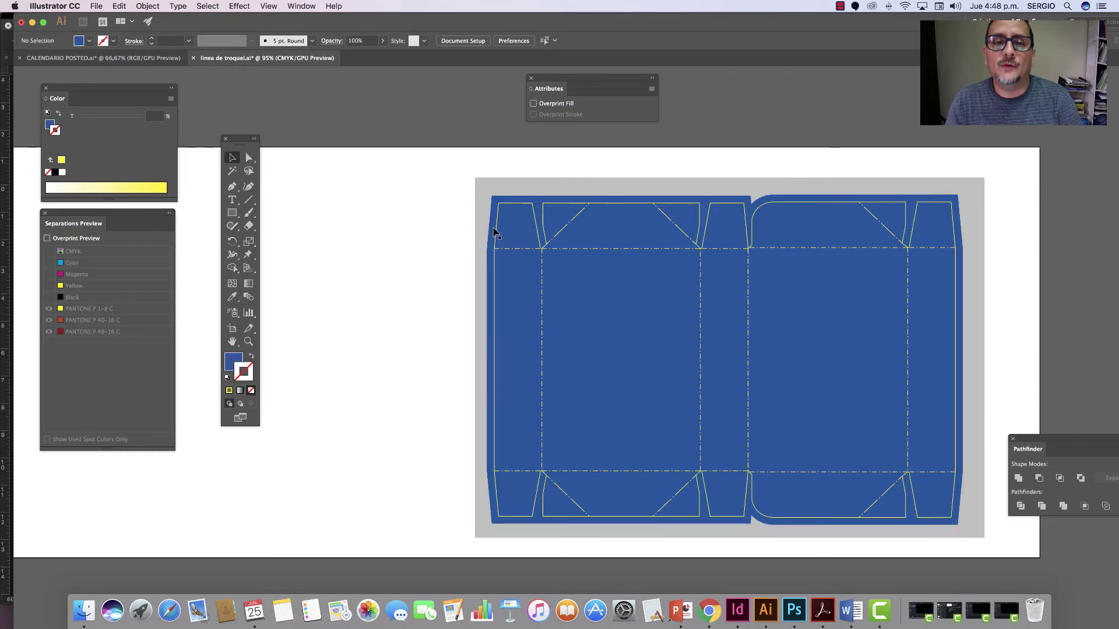
click(794, 609)
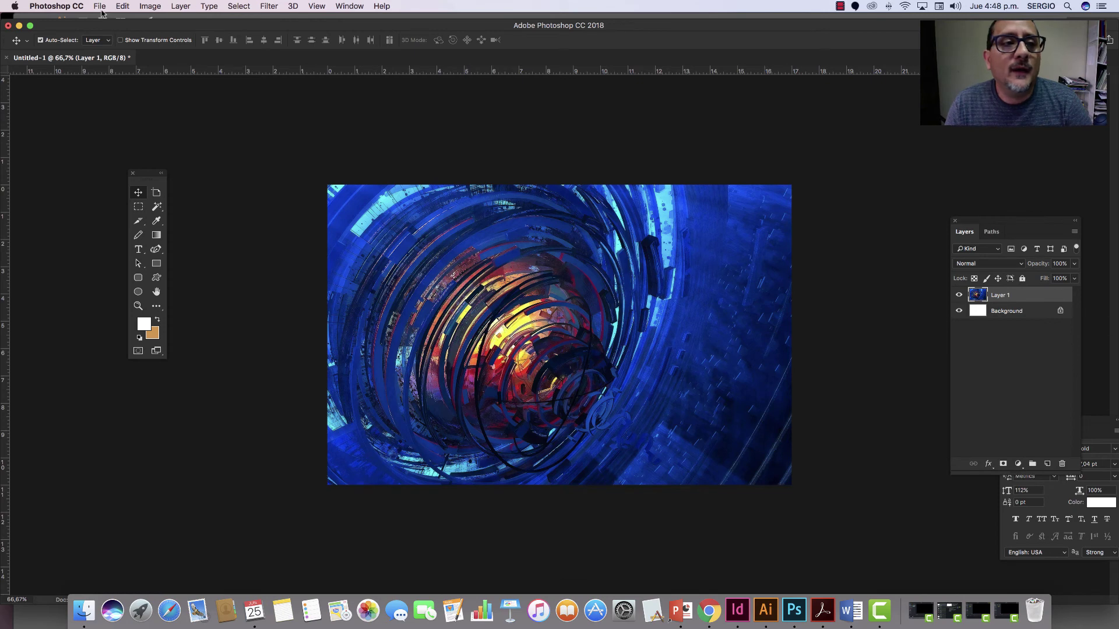
click(100, 7)
click(766, 610)
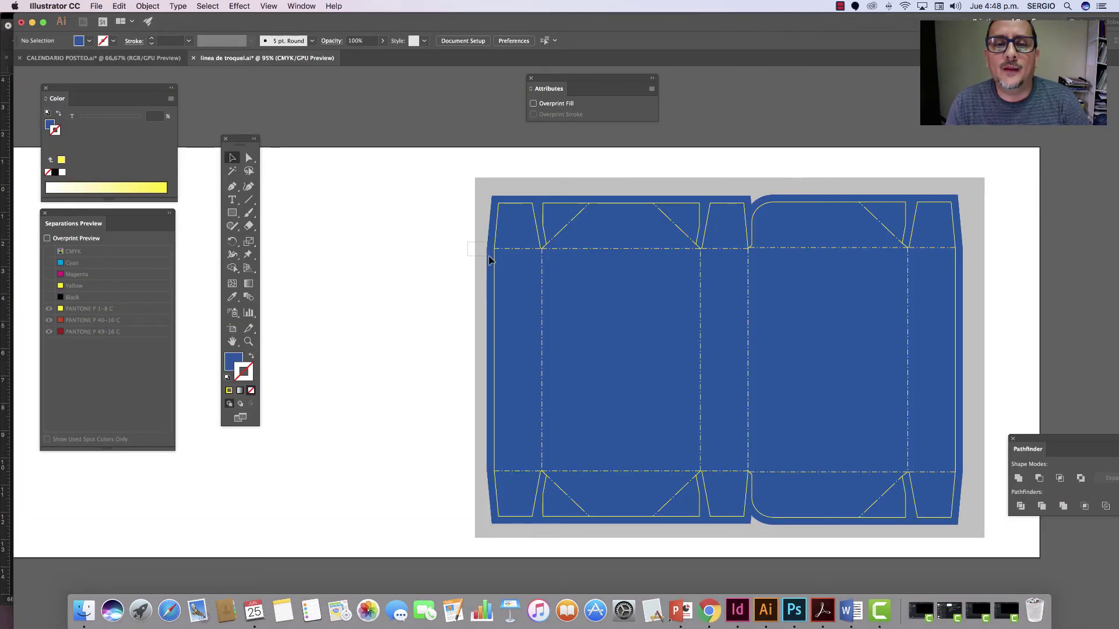
Delete the blue bleed group and the gray background so only the yellow die line is left
drag(488, 256, 487, 250)
key(Delete)
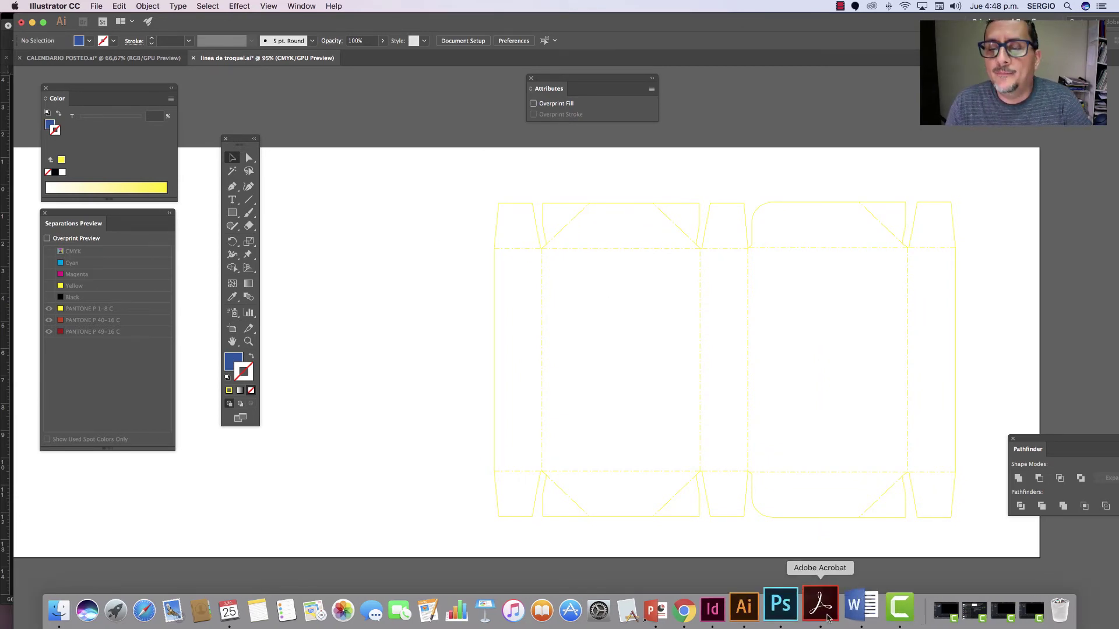
Switch to Photoshop and open the file linea de troquel.ai from the CATALOGO CAÑA DE AZUCAR folder
click(793, 610)
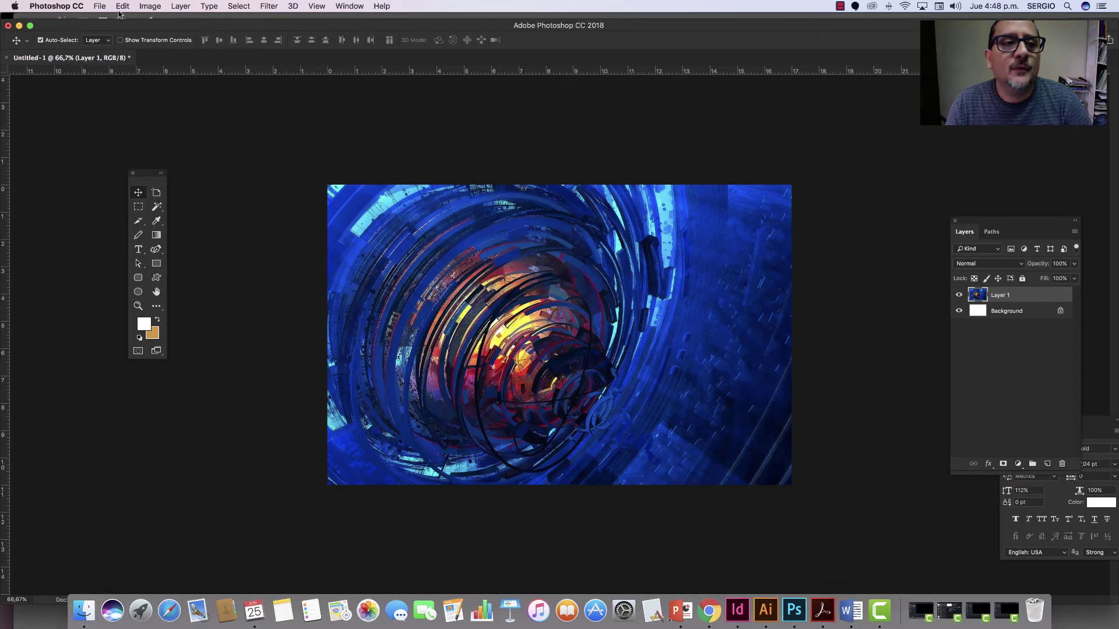
click(99, 6)
click(112, 29)
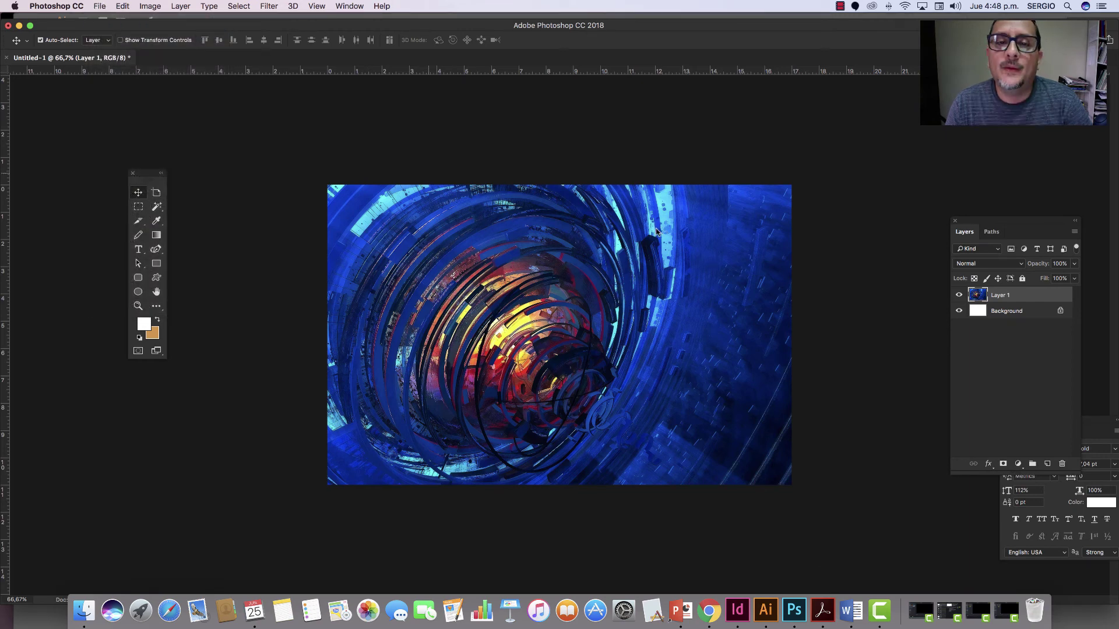
click(549, 102)
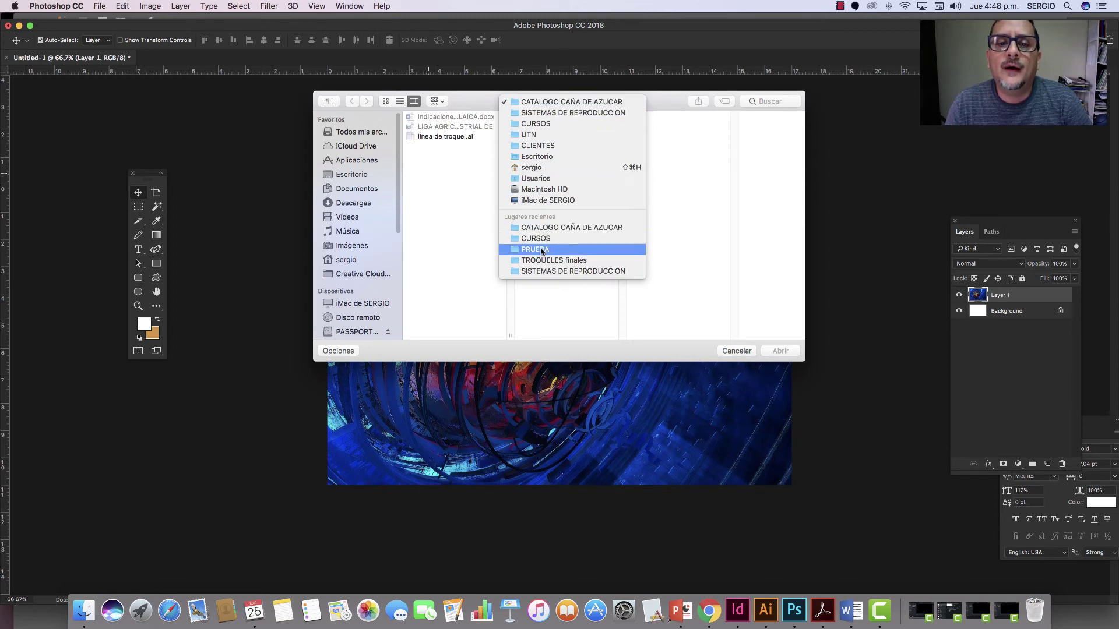
click(459, 175)
click(445, 138)
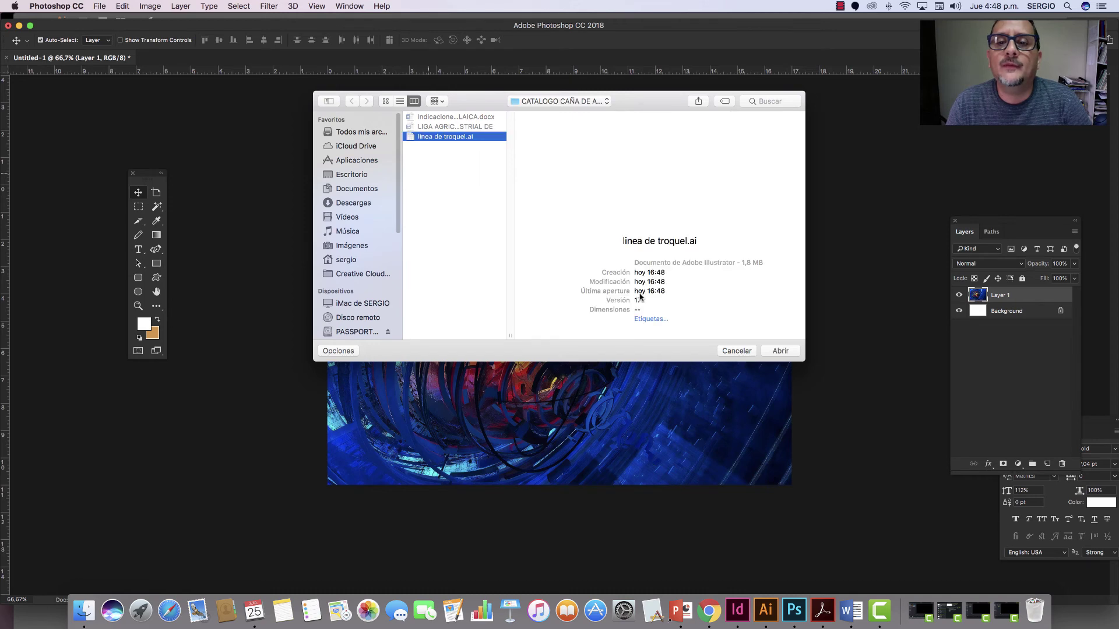
click(780, 350)
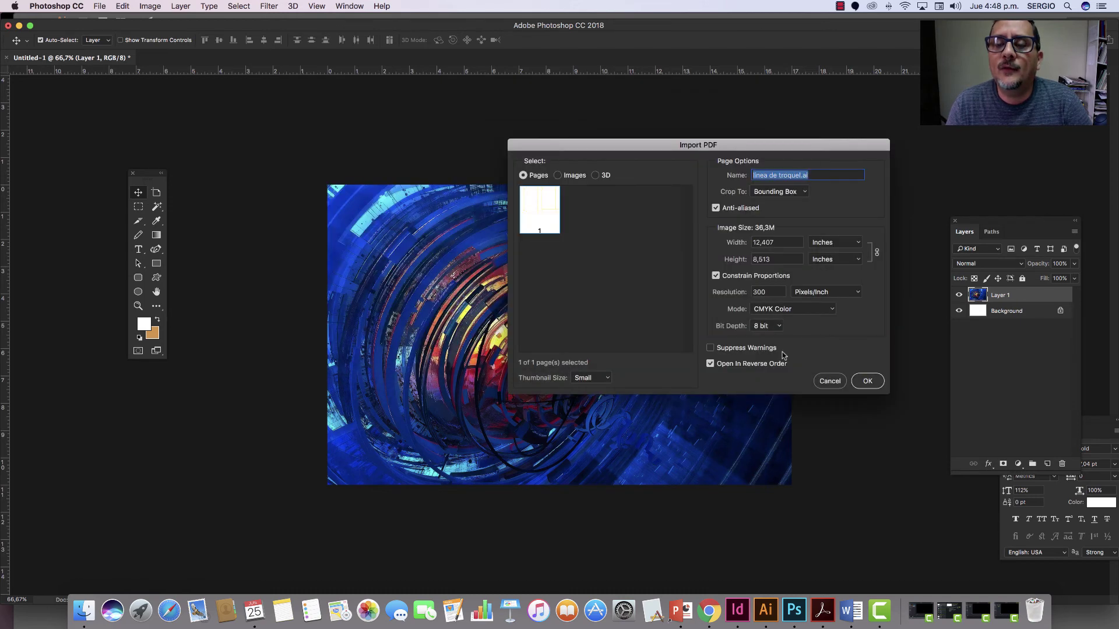
Import the die-line page at a resolution of 150 pixels/inch
double_click(765, 292)
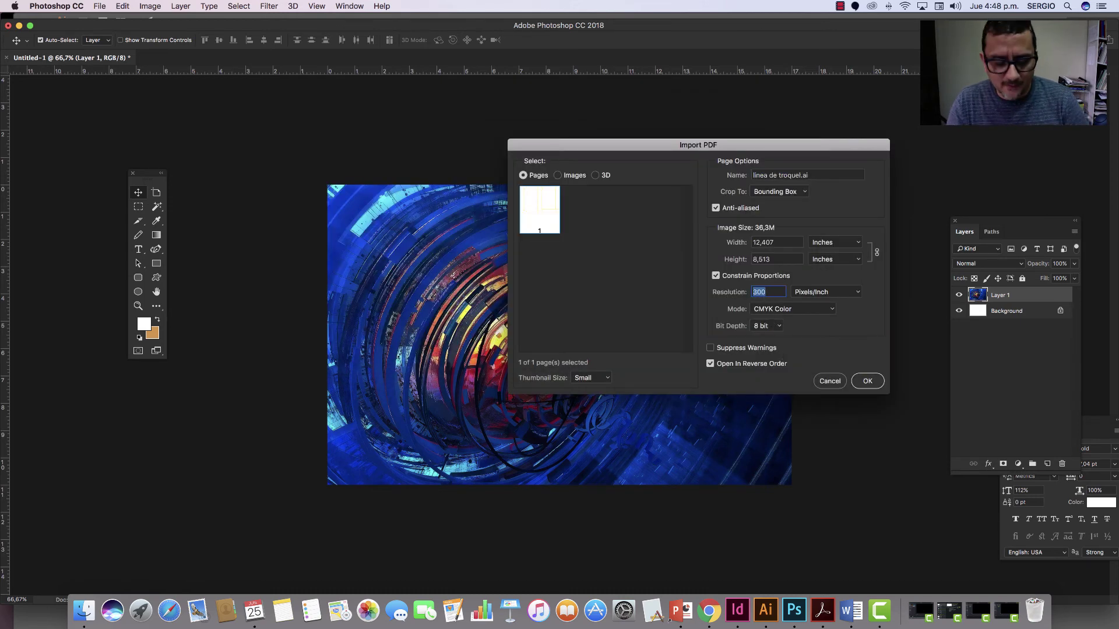
text(150)
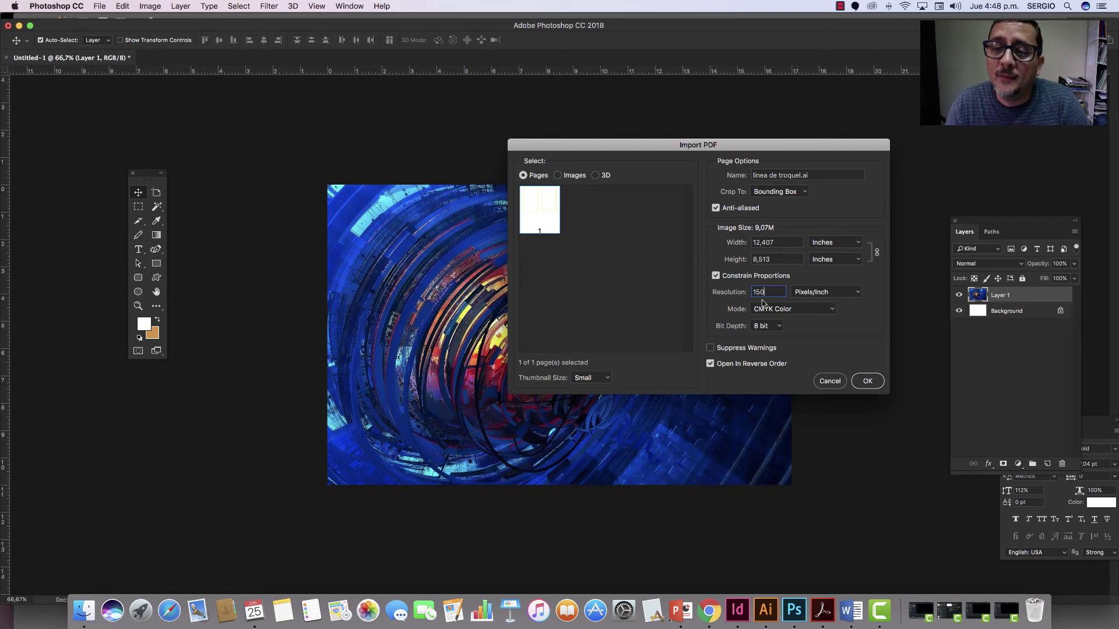
click(864, 382)
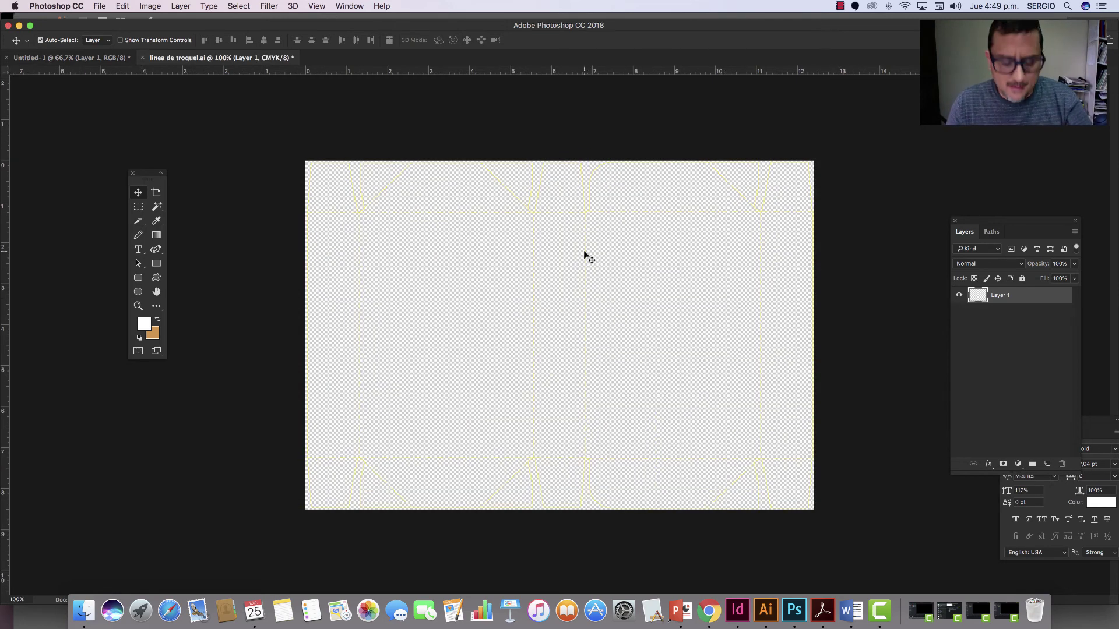
Copy the imported die-line layer into the Untitled-1 document and position it over the blue swirl image
drag(585, 252, 115, 61)
key(super+d)
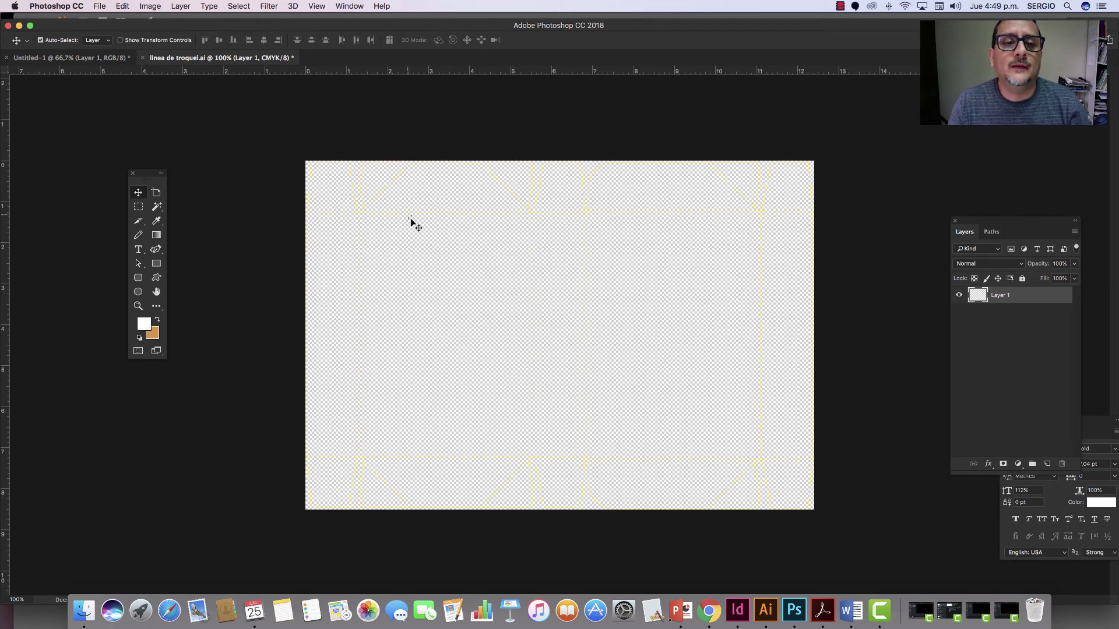
key(super)
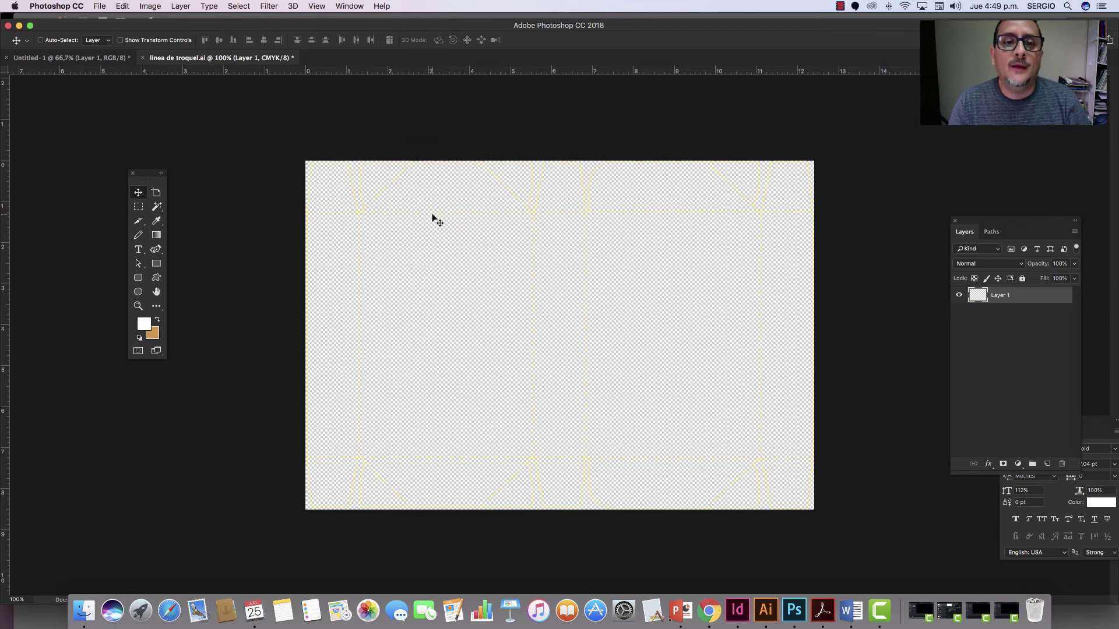
drag(432, 217, 336, 201)
drag(514, 296, 560, 320)
key(super)
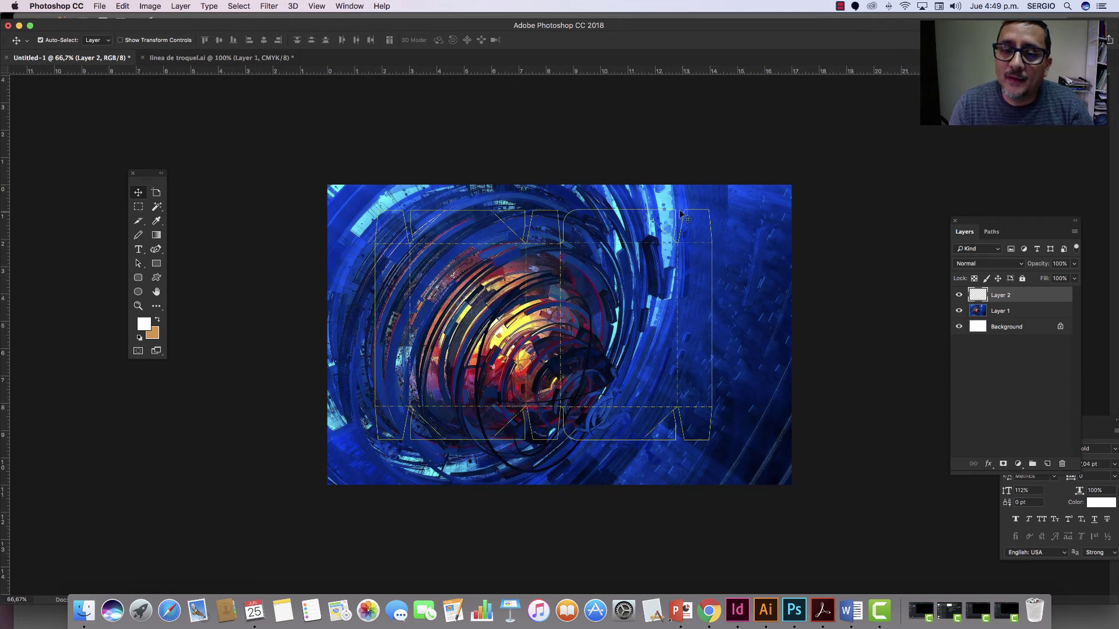
Select the transparent area outside the die line on Layer 2 with the Magic Wand, then invert the selection
click(157, 209)
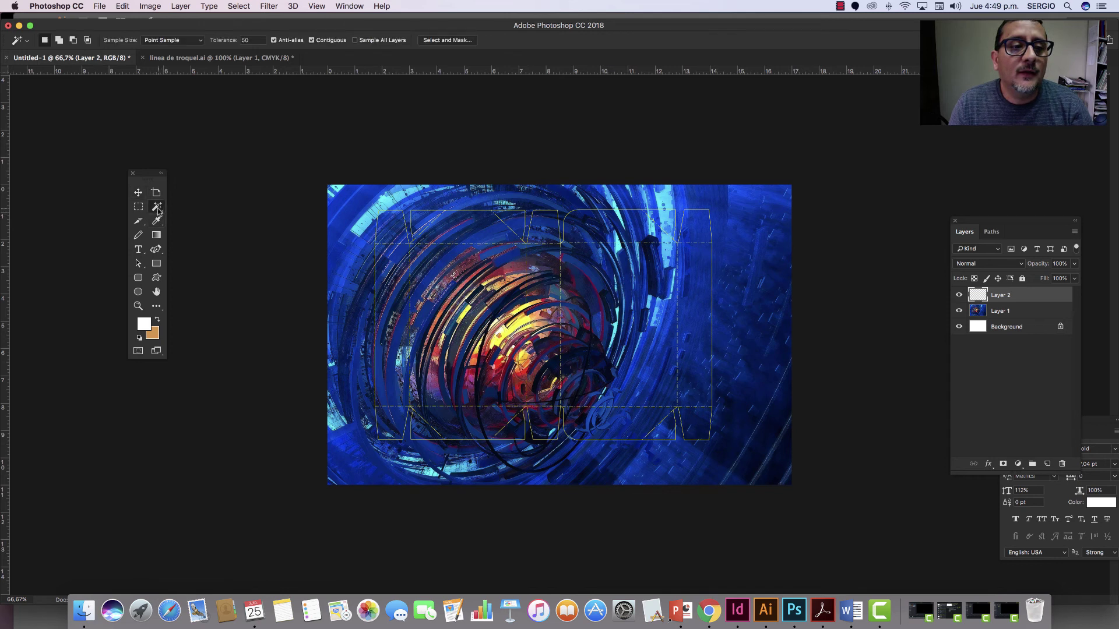
click(428, 203)
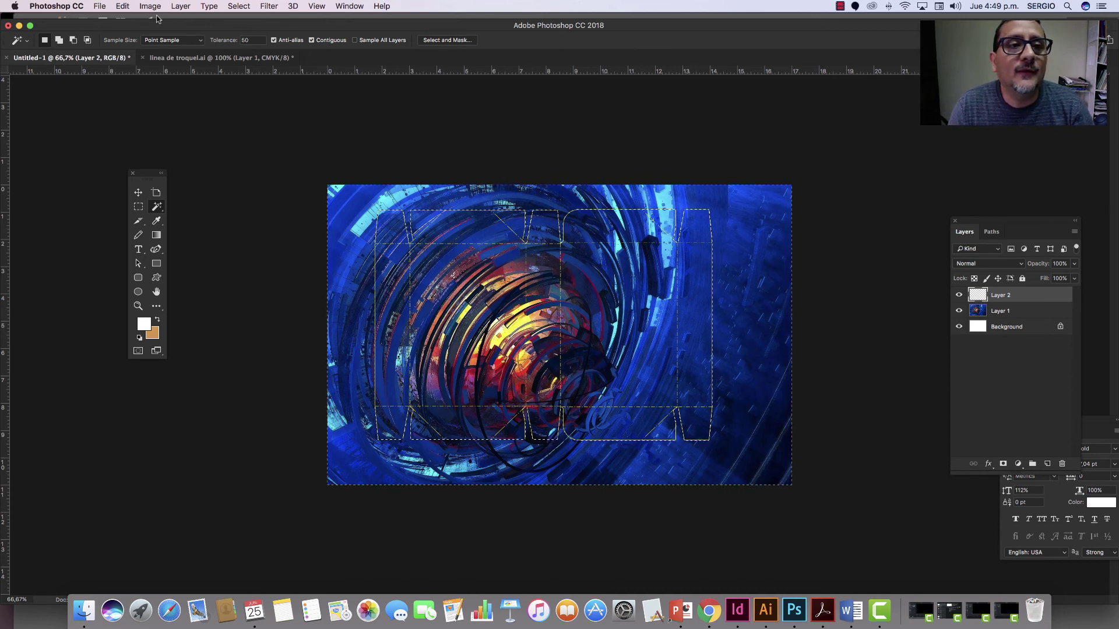
click(240, 6)
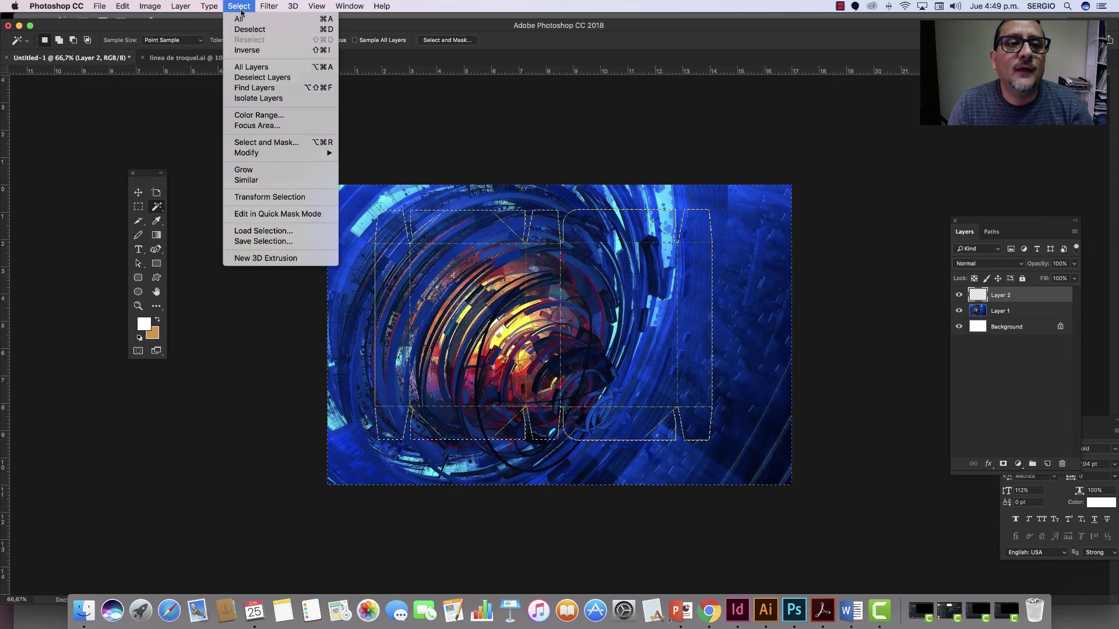
click(242, 51)
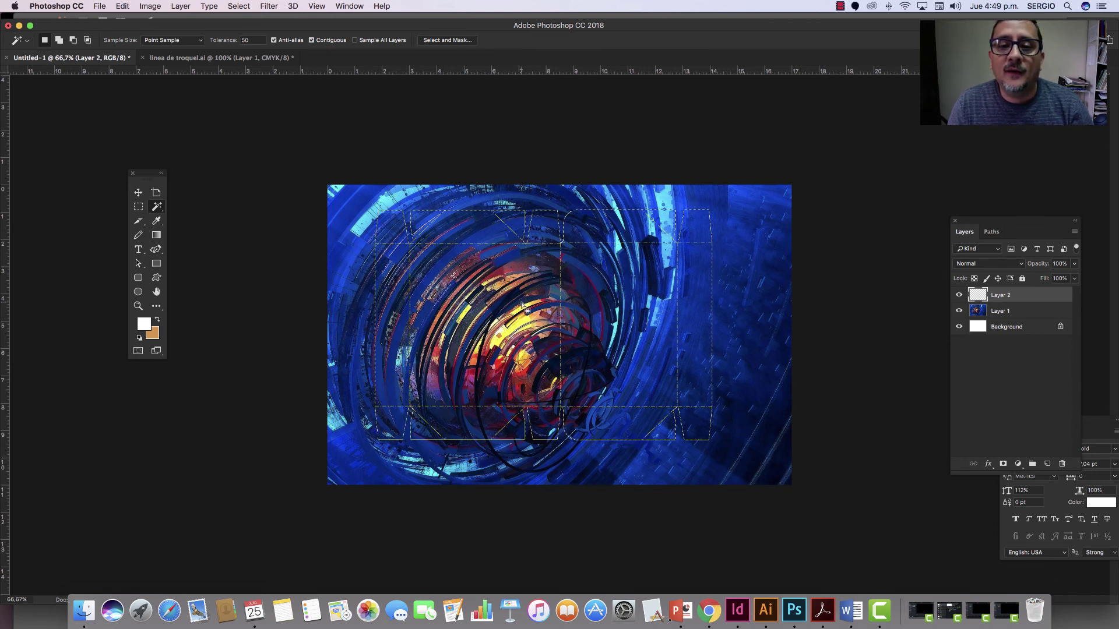
Expand the die-line selection by 25 pixels to add the bleed margin
click(244, 7)
mouse_move(244, 156)
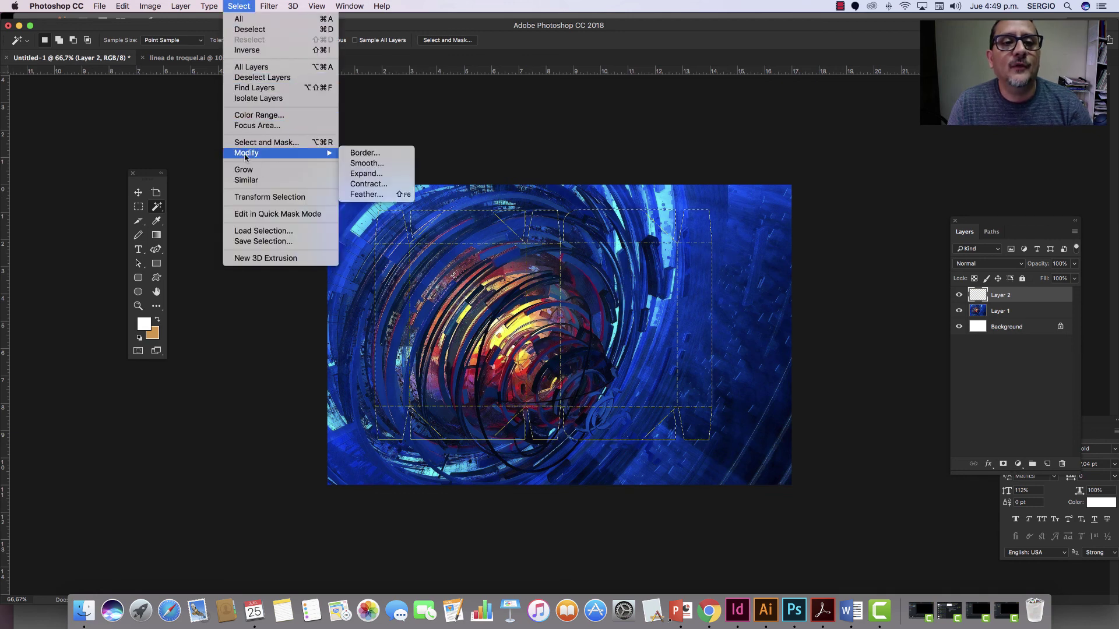
click(359, 176)
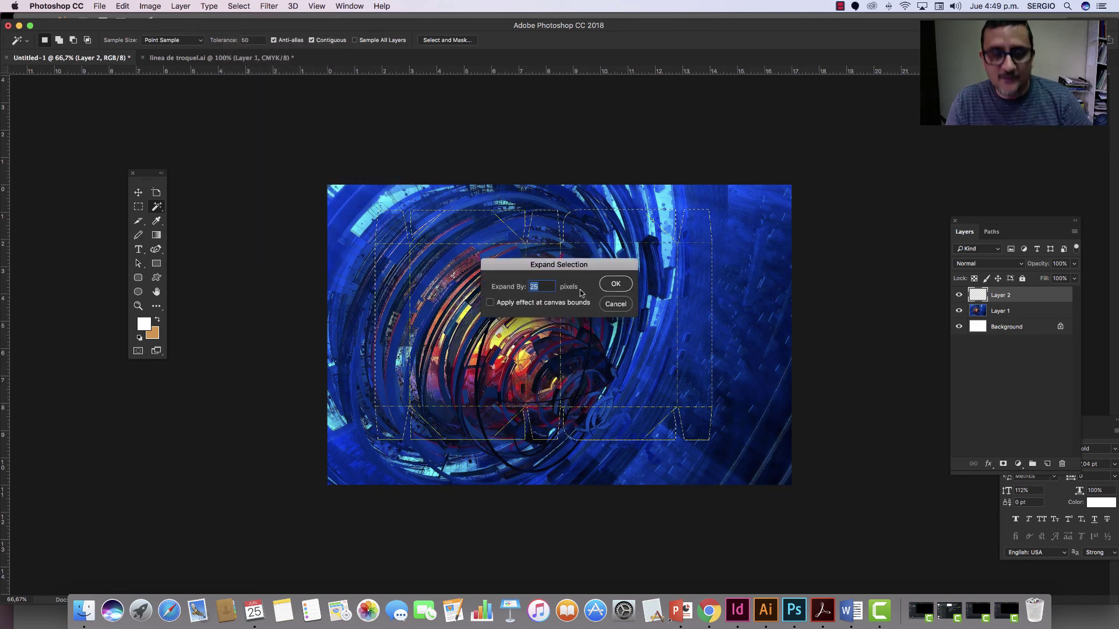
click(621, 286)
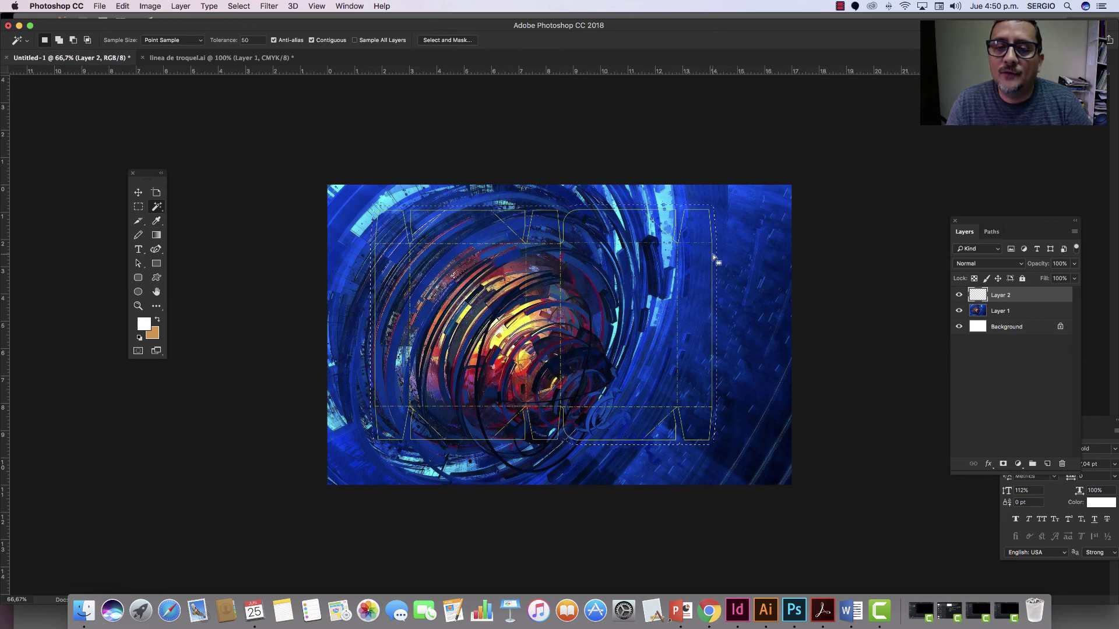
Invert the expanded selection to delete the Layer 1 image outside the bleed outline, and deselect with the Rectangular Marquee tool
click(235, 7)
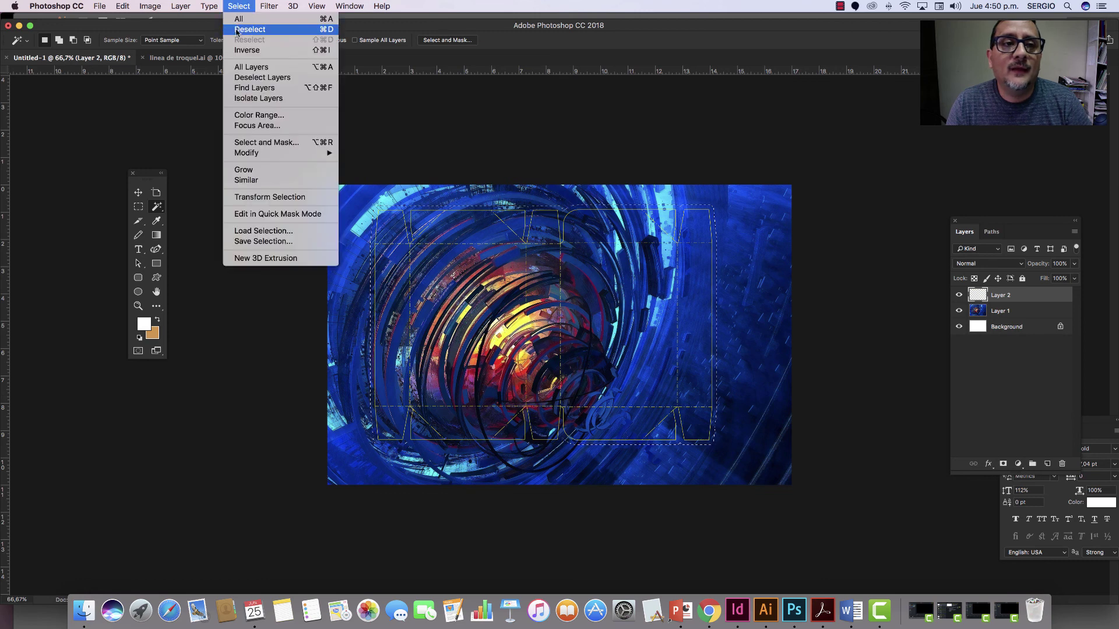
click(239, 50)
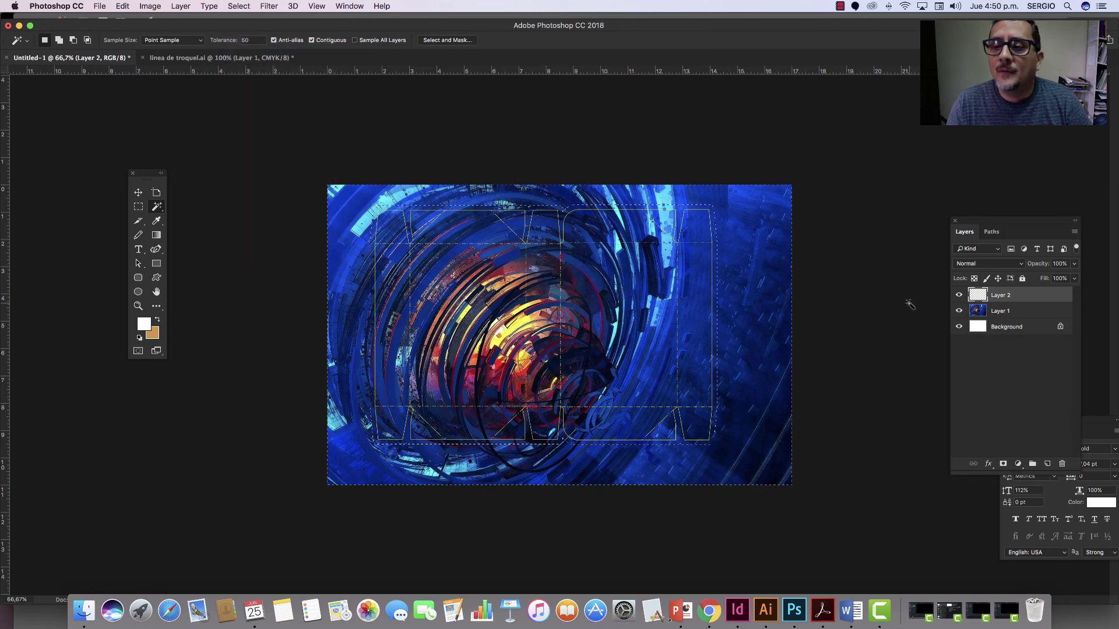
click(1002, 313)
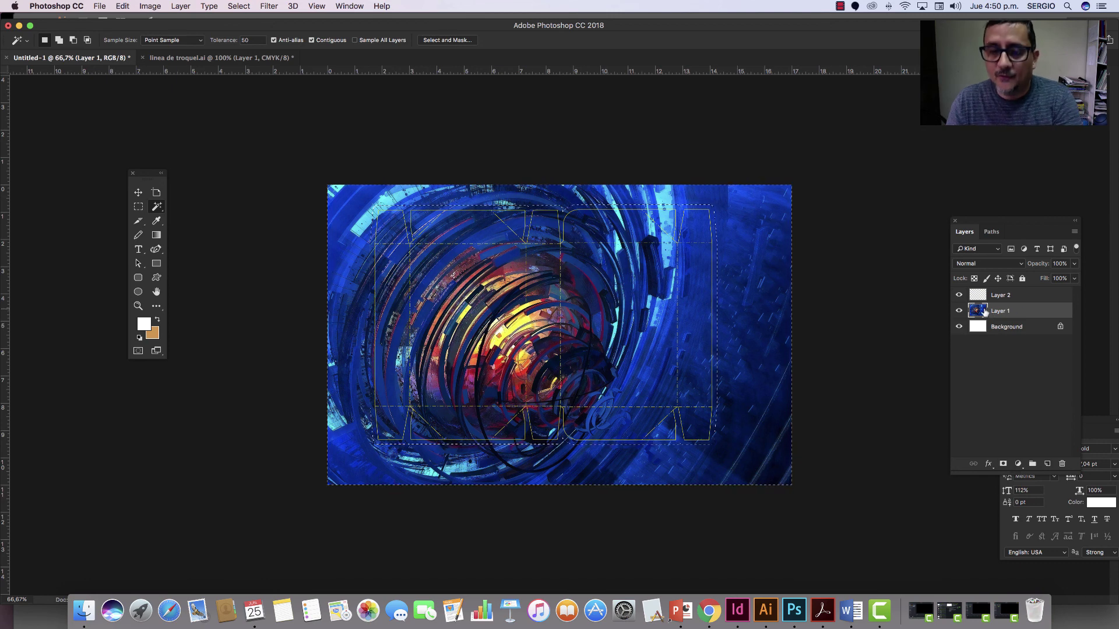
key(Delete)
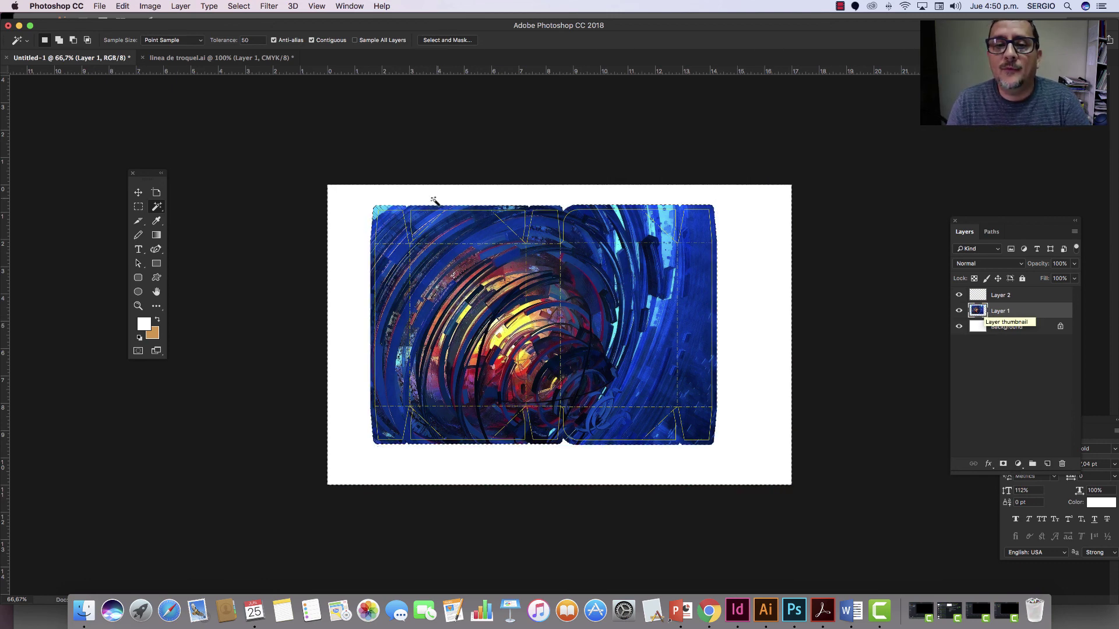
click(139, 207)
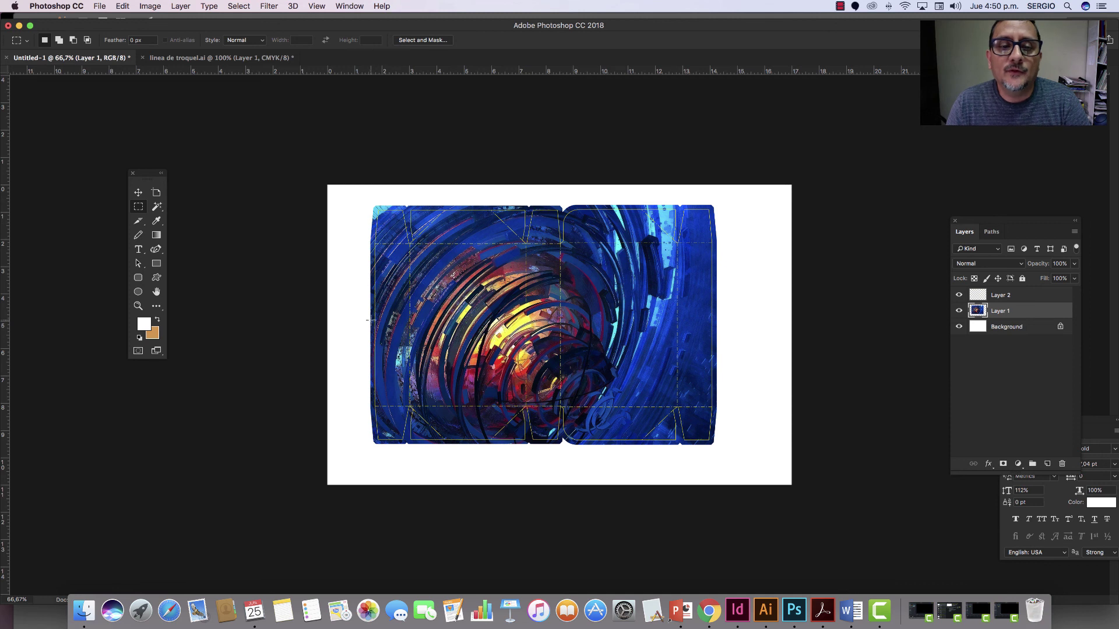